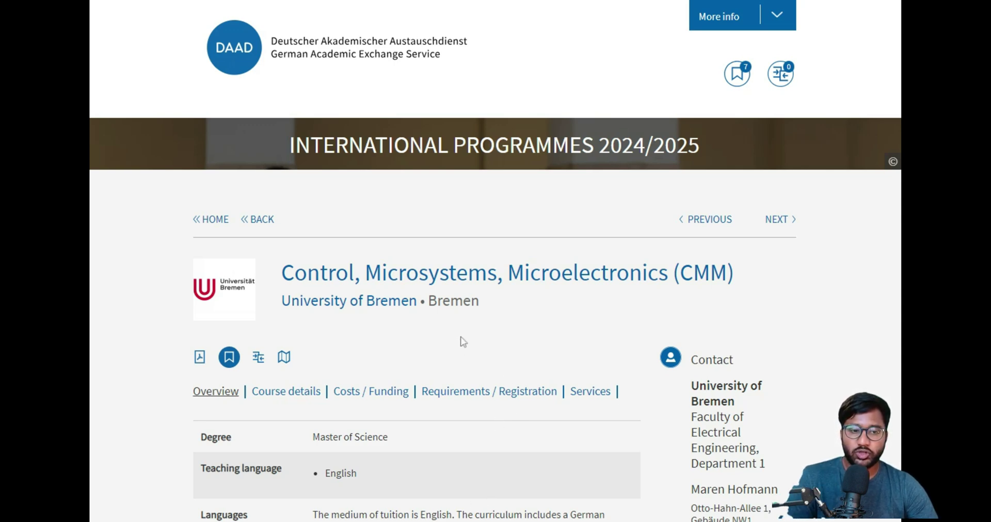
Review the overview of the Control, Microsystems, Microelectronics programme, including duration, start semester, deadline, fees and course description
{"action": "scroll", "coordinate": [463, 342], "scroll_direction": "down", "scroll_amount": 3}
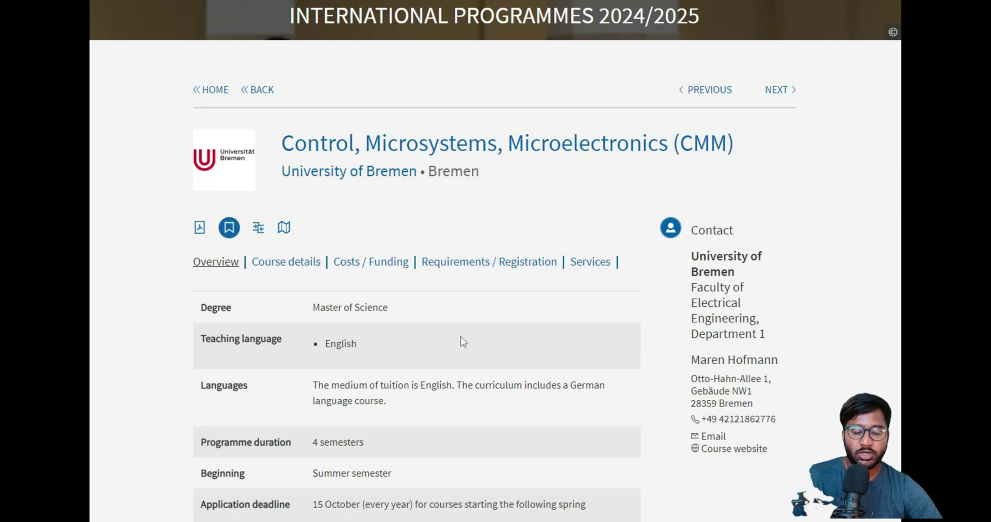
{"action": "scroll", "coordinate": [475, 362], "scroll_direction": "down", "scroll_amount": 1}
{"action": "right_click", "coordinate": [475, 361]}
{"action": "left_click", "coordinate": [803, 332]}
{"action": "scroll", "coordinate": [441, 279], "scroll_direction": "down", "scroll_amount": 5}
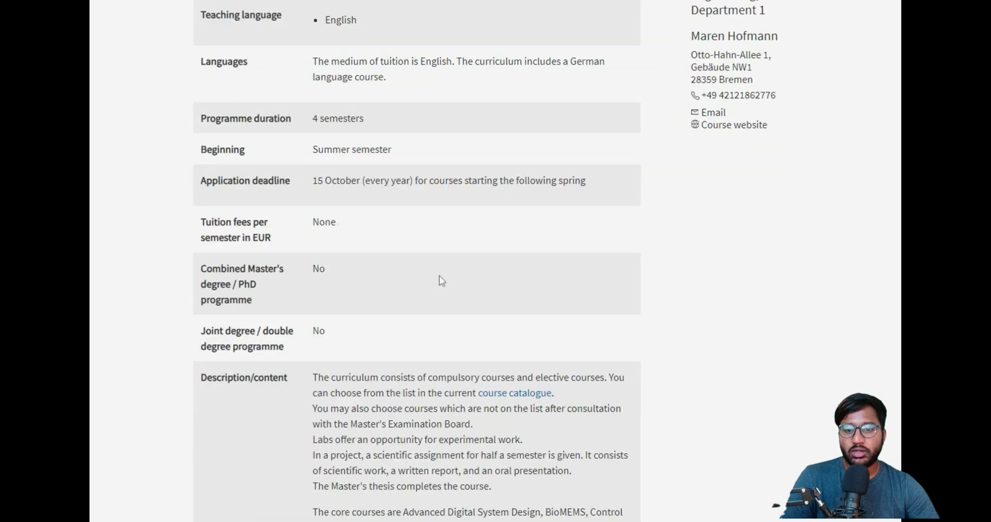
{"action": "scroll", "coordinate": [441, 279], "scroll_direction": "down", "scroll_amount": 5}
{"action": "scroll", "coordinate": [442, 279], "scroll_direction": "up", "scroll_amount": 10}
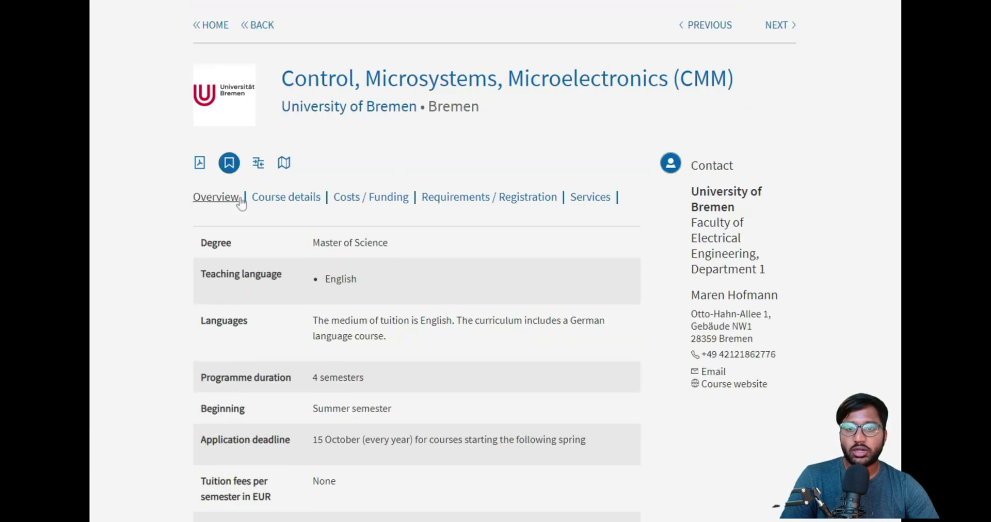
Open the programme's Requirements / Registration information and examine the academic admission requirements, including the industrial experience point
{"action": "left_click", "coordinate": [444, 201]}
{"action": "scroll", "coordinate": [494, 306], "scroll_direction": "down", "scroll_amount": 3}
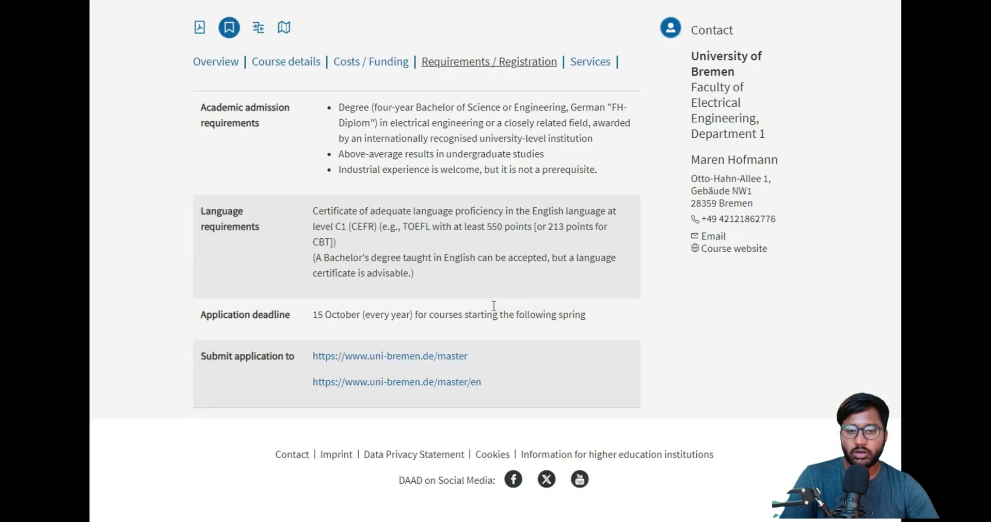
{"action": "scroll", "coordinate": [494, 306], "scroll_direction": "up", "scroll_amount": 3}
{"action": "left_click_drag", "start_coordinate": [196, 238], "coordinate": [616, 306]}
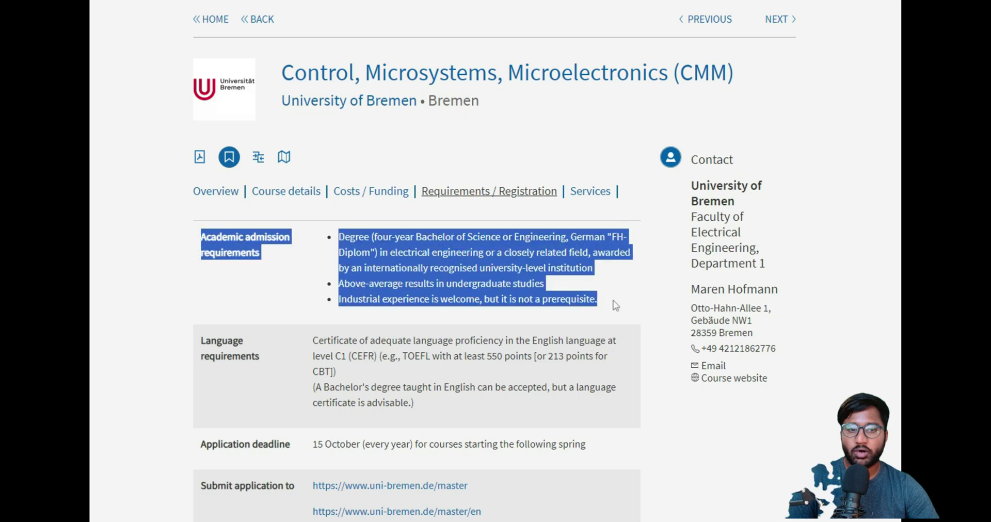
{"action": "left_click", "coordinate": [616, 306]}
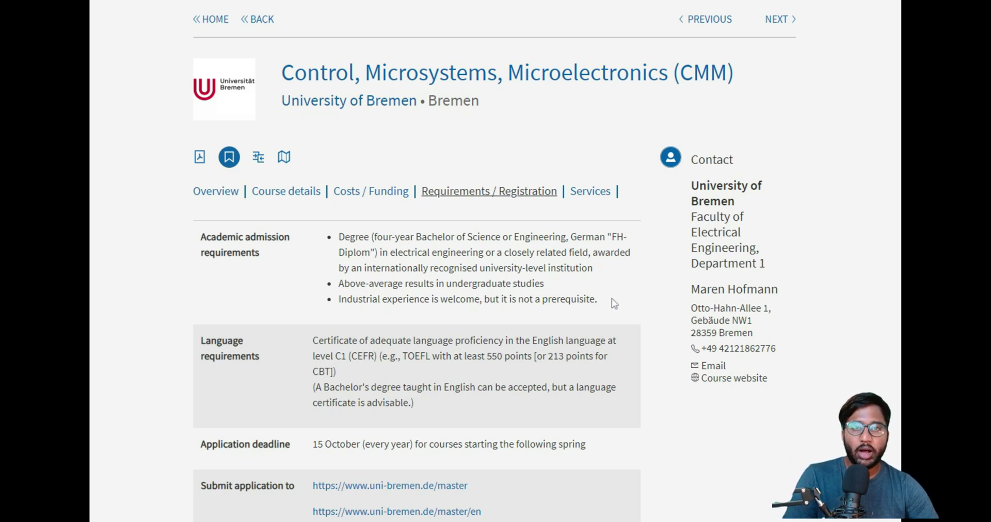
{"action": "left_click_drag", "start_coordinate": [410, 299], "coordinate": [542, 300]}
{"action": "left_click", "coordinate": [542, 300]}
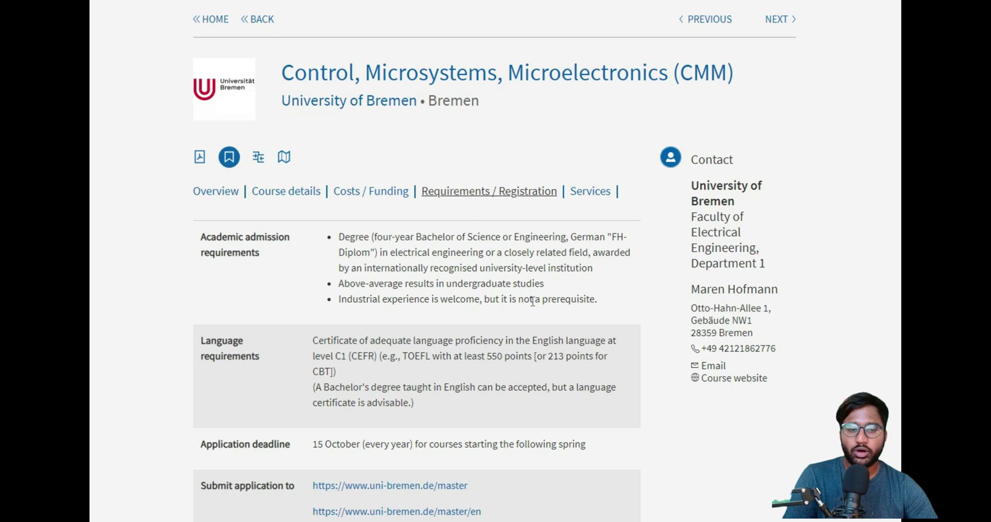
Examine the programme's English language requirements and its application deadline
{"action": "scroll", "coordinate": [363, 316], "scroll_direction": "down", "scroll_amount": 1}
{"action": "left_click_drag", "start_coordinate": [313, 276], "coordinate": [636, 290]}
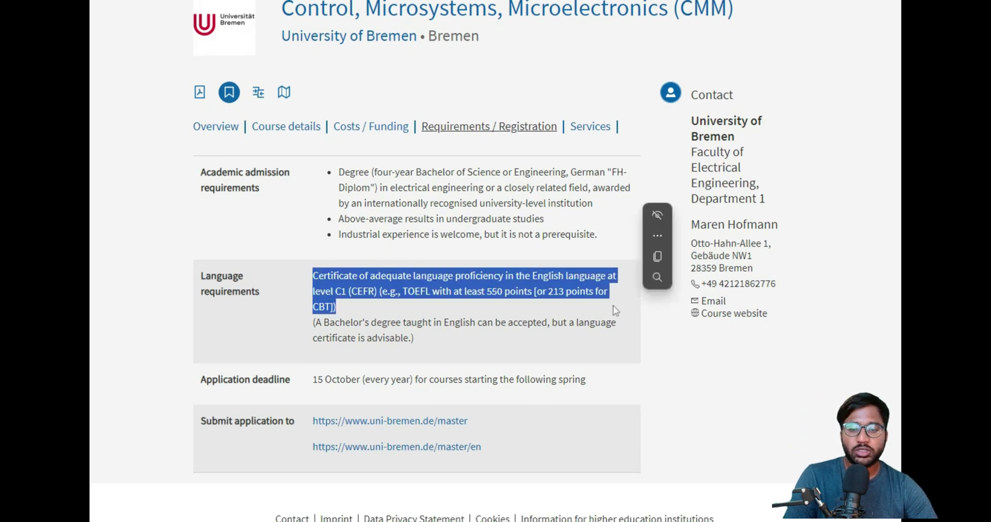
{"action": "left_click_drag", "start_coordinate": [336, 292], "coordinate": [361, 296]}
{"action": "left_click", "coordinate": [386, 309]}
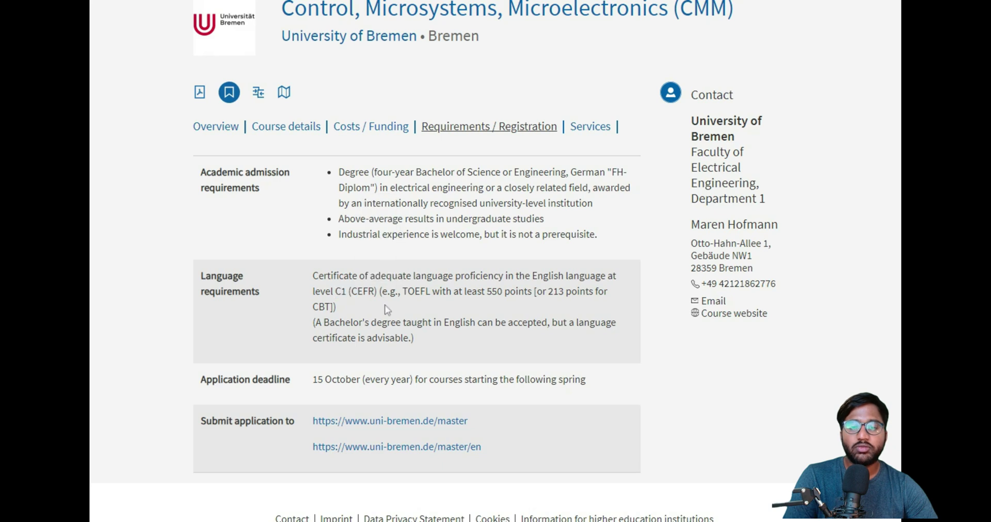
{"action": "scroll", "coordinate": [382, 310], "scroll_direction": "down", "scroll_amount": 1}
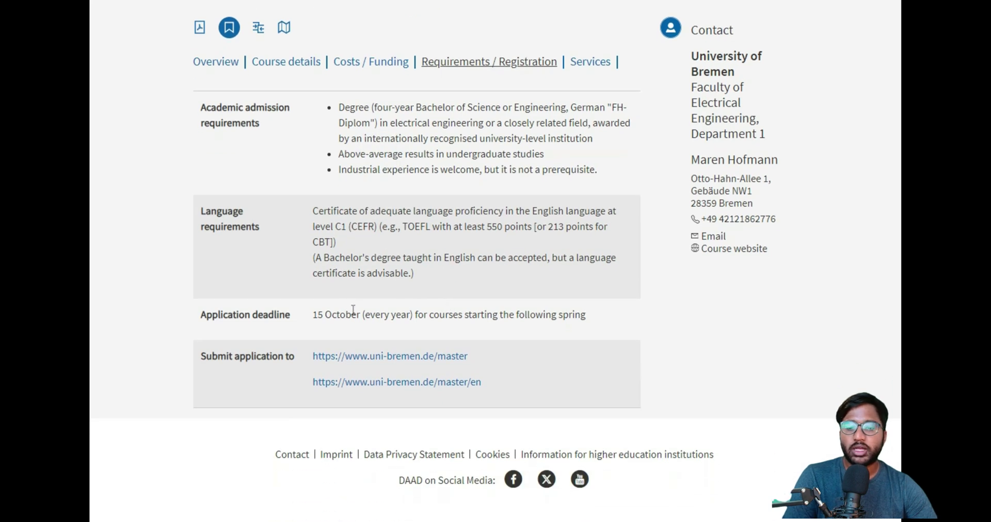
{"action": "left_click_drag", "start_coordinate": [318, 316], "coordinate": [360, 320]}
{"action": "left_click", "coordinate": [395, 337]}
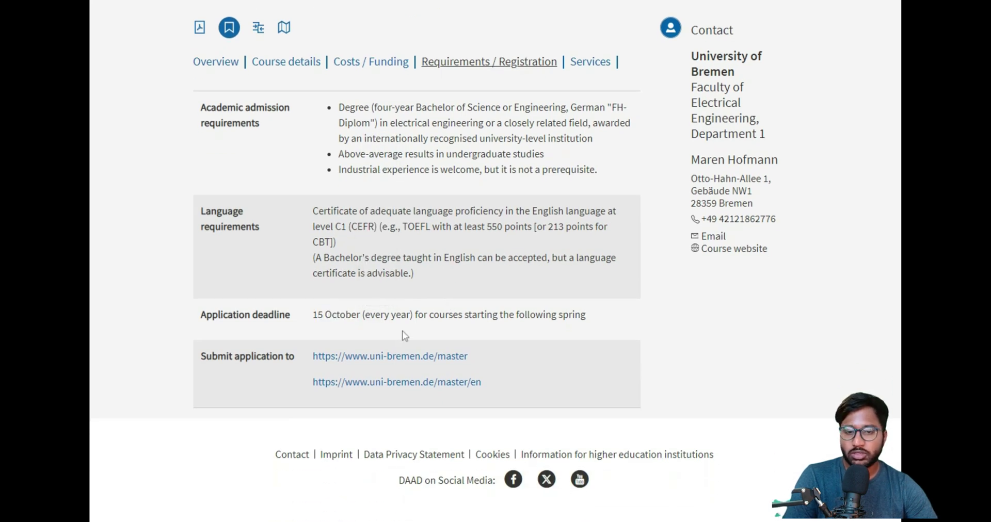
{"action": "right_click", "coordinate": [412, 388]}
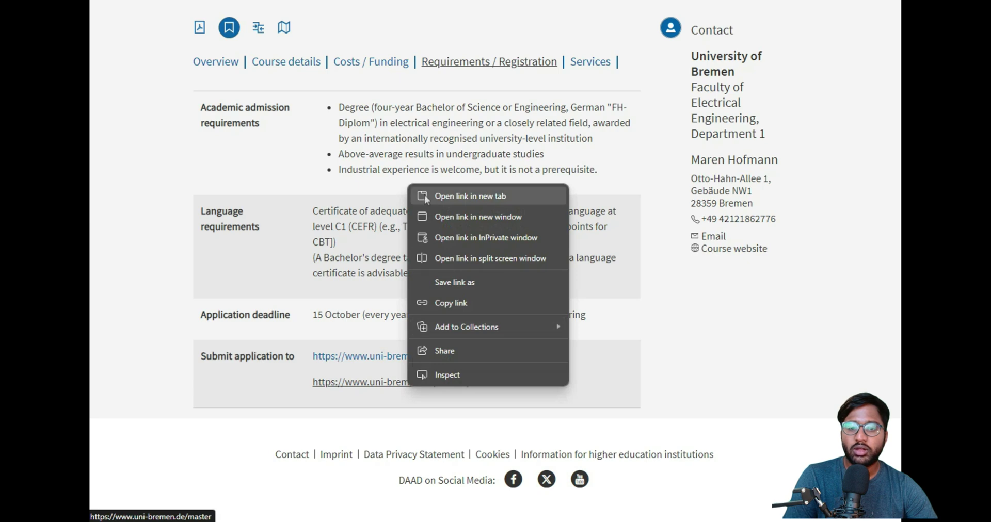
{"action": "left_click", "coordinate": [425, 195]}
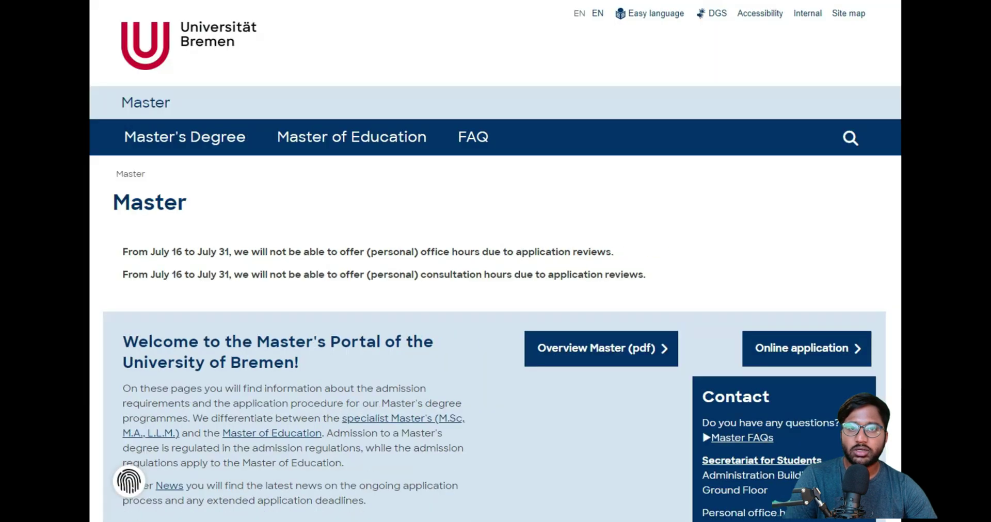
{"action": "scroll", "coordinate": [479, 243], "scroll_direction": "down", "scroll_amount": 3}
{"action": "scroll", "coordinate": [478, 242], "scroll_direction": "up", "scroll_amount": 1}
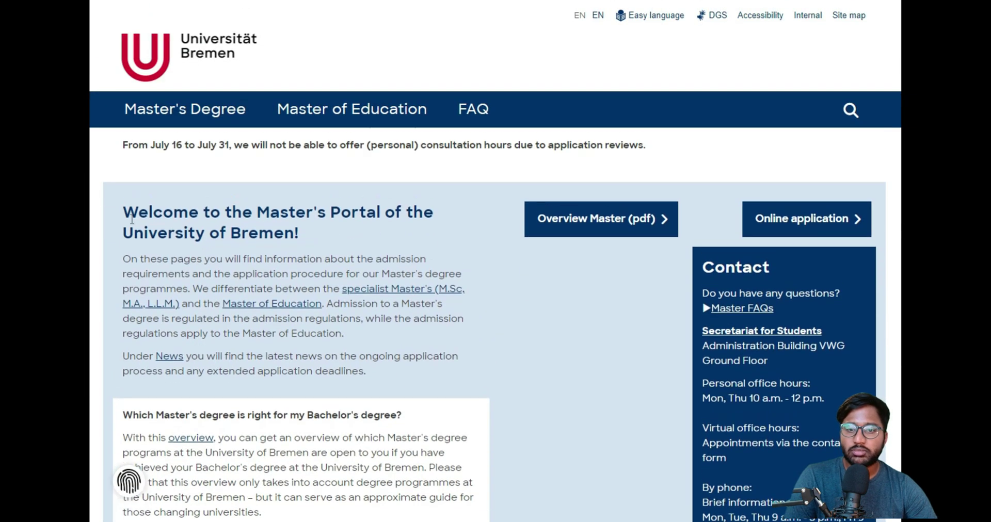
{"action": "scroll", "coordinate": [353, 236], "scroll_direction": "down", "scroll_amount": 1}
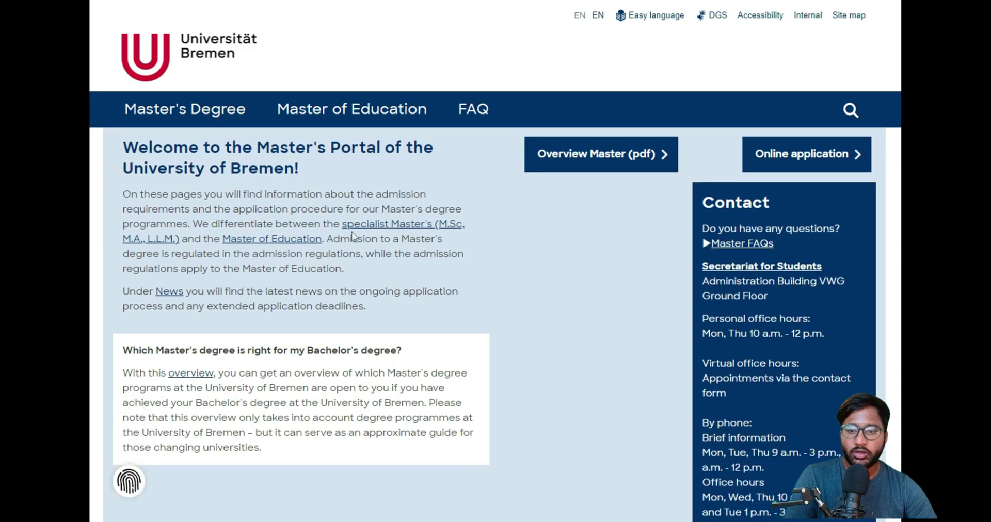
{"action": "scroll", "coordinate": [356, 237], "scroll_direction": "down", "scroll_amount": 2}
{"action": "scroll", "coordinate": [361, 236], "scroll_direction": "up", "scroll_amount": 3}
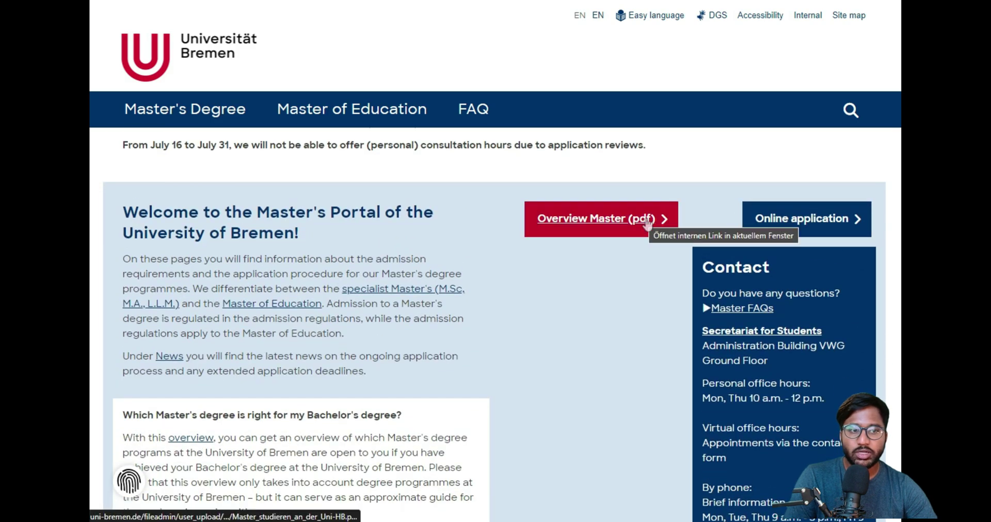
{"action": "scroll", "coordinate": [656, 330], "scroll_direction": "down", "scroll_amount": 5}
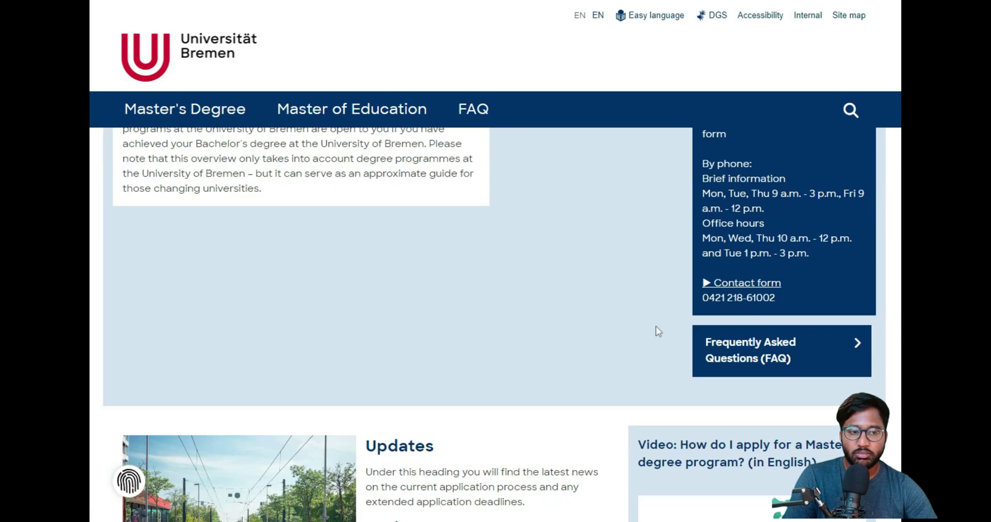
{"action": "scroll", "coordinate": [657, 331], "scroll_direction": "down", "scroll_amount": 3}
{"action": "scroll", "coordinate": [659, 331], "scroll_direction": "up", "scroll_amount": 8}
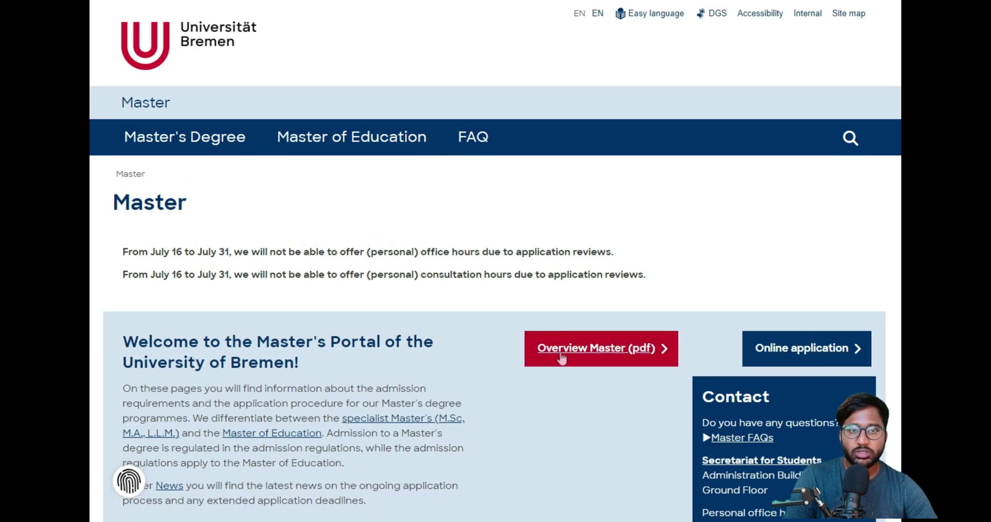
Open the Overview Master PDF and check the deadline and credit point prerequisites for Control, Microsystems and Microelectronics (M.Sc.)
{"action": "left_click", "coordinate": [557, 357]}
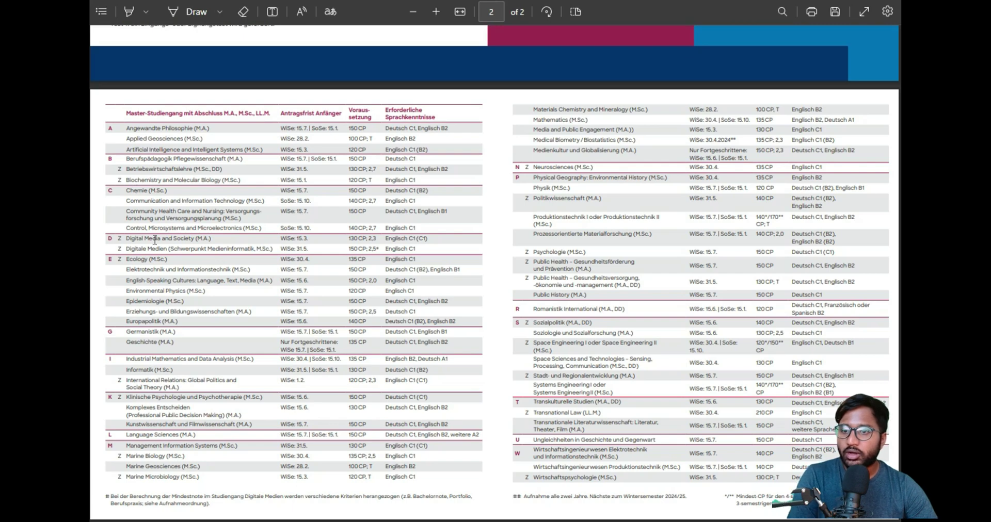
{"action": "scroll", "coordinate": [154, 240], "scroll_direction": "up", "scroll_amount": 5, "text": "ctrl"}
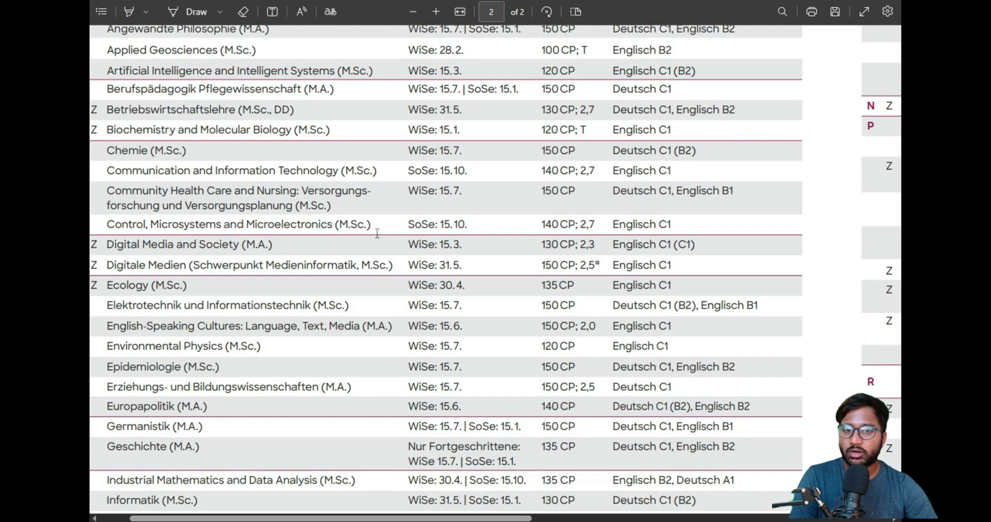
{"action": "left_click_drag", "start_coordinate": [377, 233], "coordinate": [110, 233]}
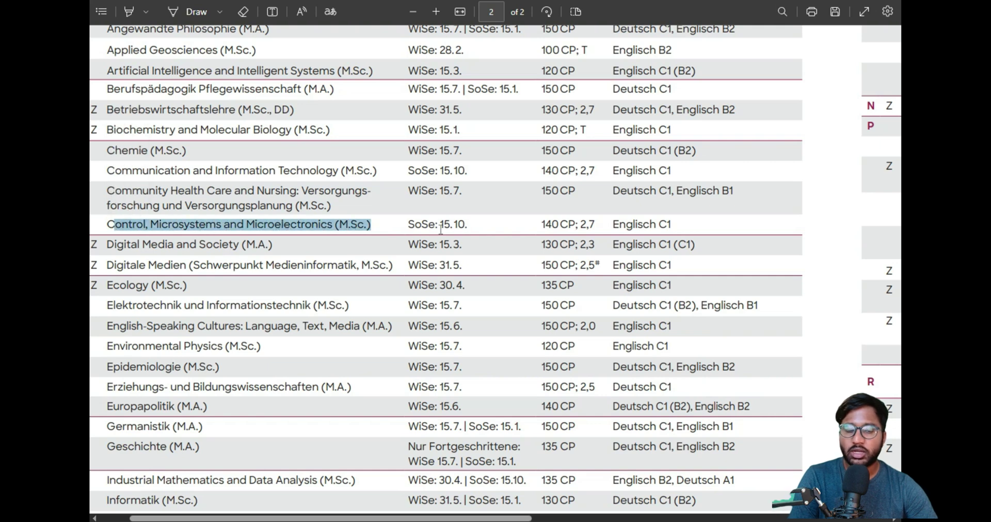
{"action": "left_click", "coordinate": [471, 229]}
{"action": "mouse_move", "coordinate": [472, 229]}
{"action": "left_mouse_down"}
{"action": "mouse_move", "coordinate": [408, 225]}
{"action": "mouse_move", "coordinate": [466, 231]}
{"action": "left_mouse_up"}
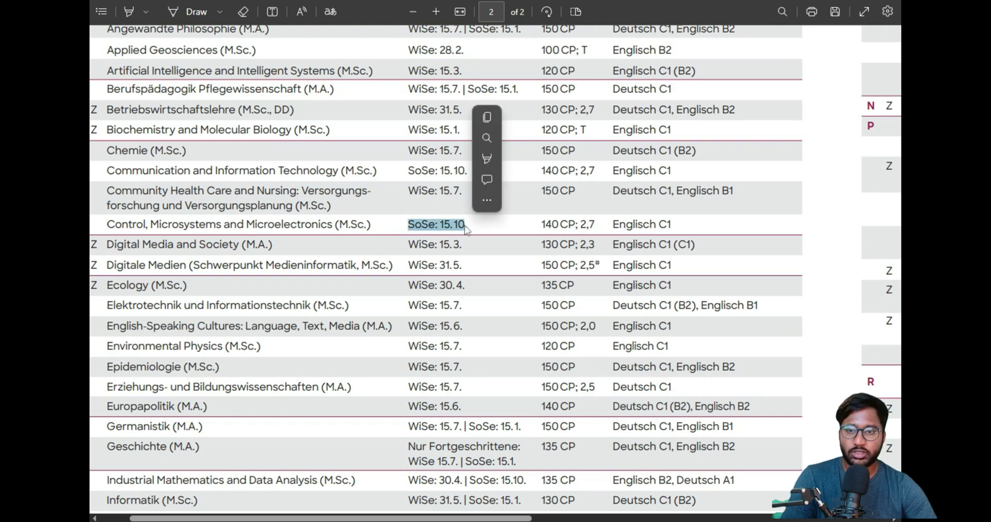
{"action": "left_click_drag", "start_coordinate": [539, 225], "coordinate": [579, 233]}
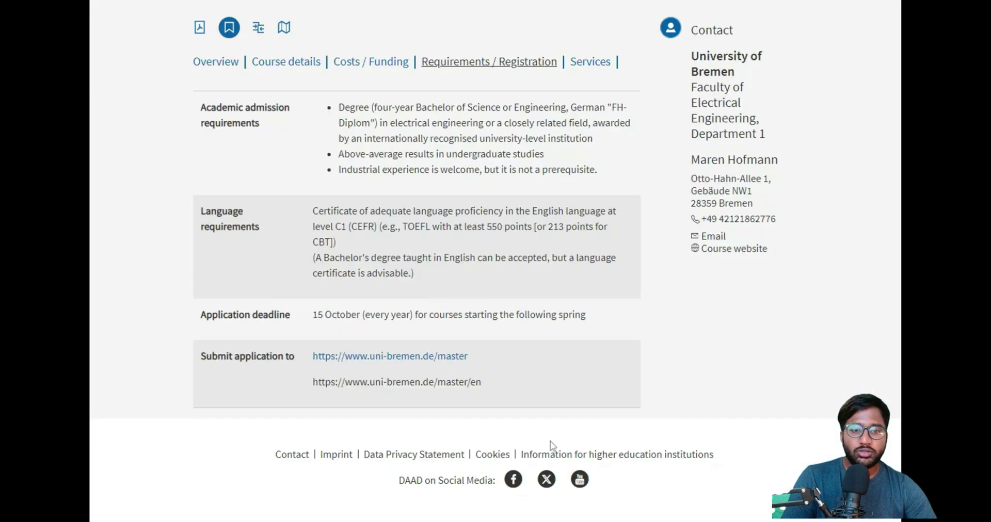
Go from the Master's portal to the online application site and open the form for creating a new applicant account
{"action": "scroll", "coordinate": [460, 329], "scroll_direction": "up", "scroll_amount": 6}
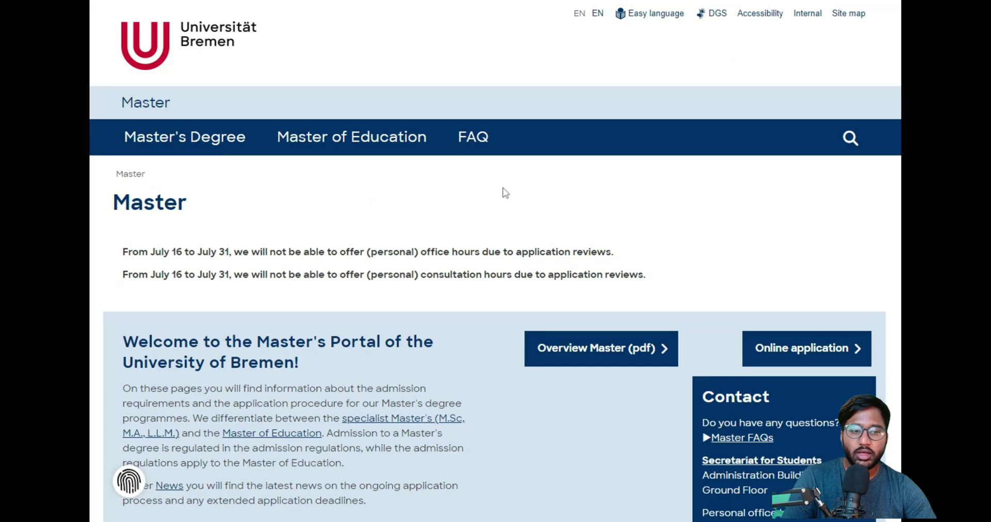
{"action": "left_click", "coordinate": [796, 345]}
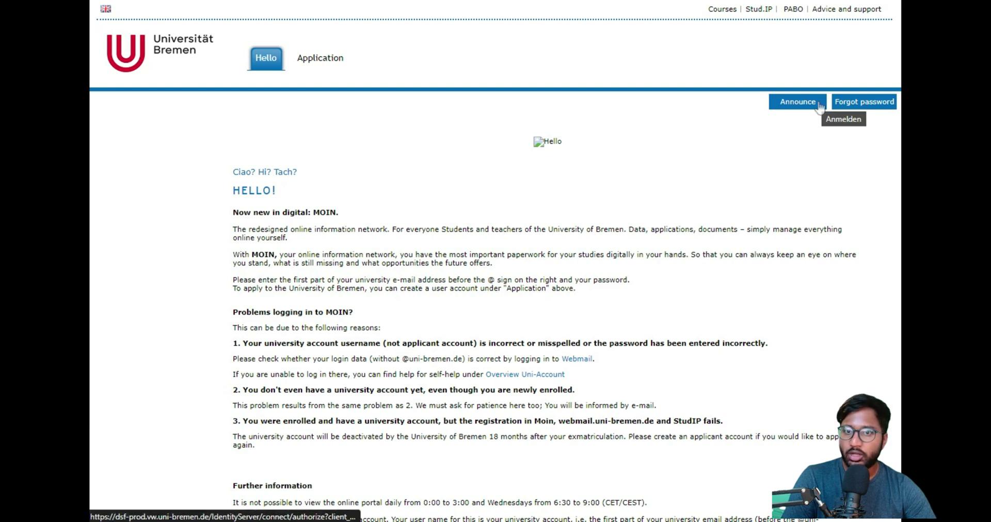
{"action": "left_click", "coordinate": [320, 58]}
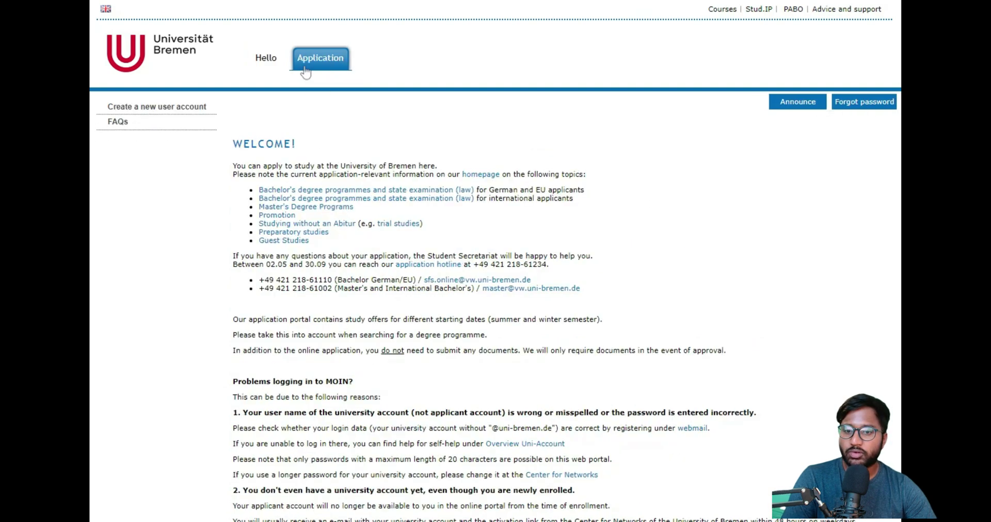
{"action": "left_click", "coordinate": [176, 108]}
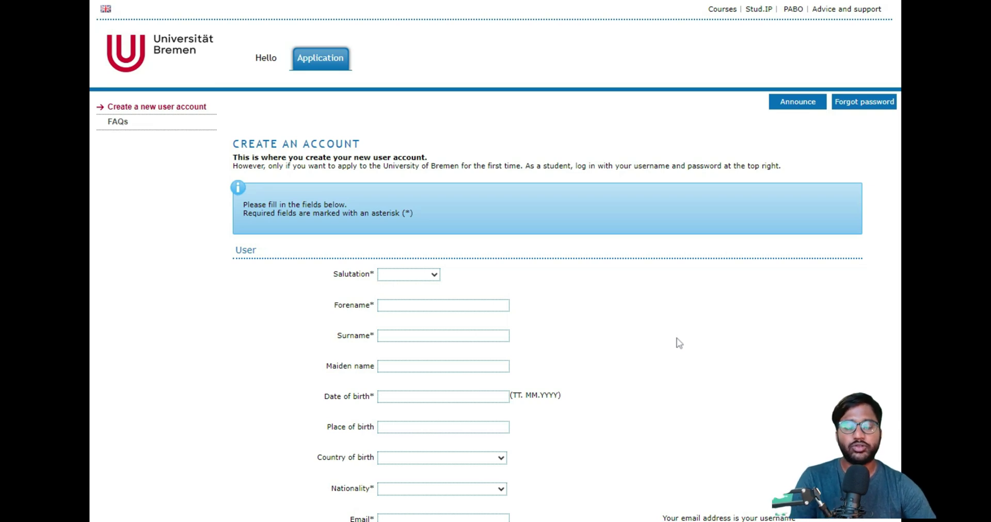
Log in to the existing applicant account and open Candidacies to review the listed application
{"action": "left_click", "coordinate": [805, 113]}
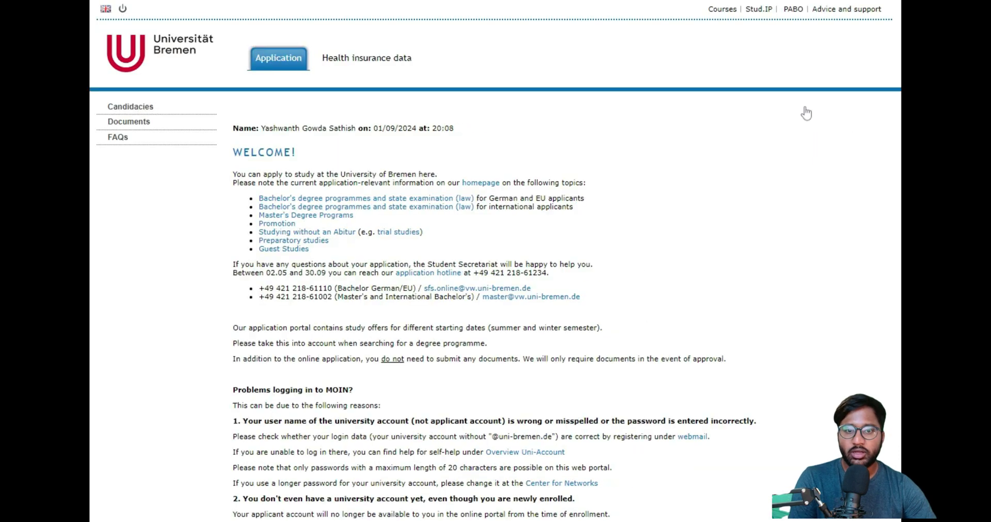
{"action": "scroll", "coordinate": [576, 256], "scroll_direction": "down", "scroll_amount": 6}
{"action": "scroll", "coordinate": [576, 255], "scroll_direction": "up", "scroll_amount": 6}
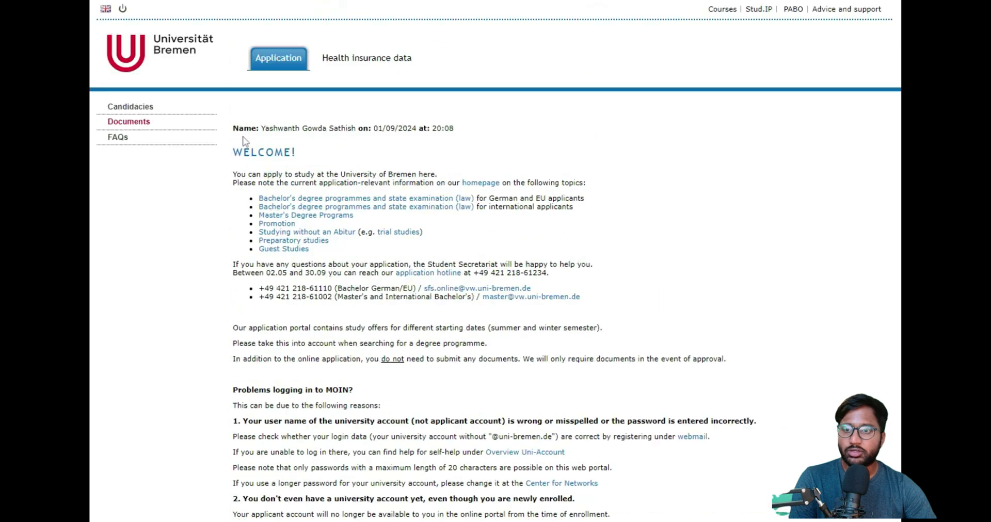
{"action": "left_click", "coordinate": [156, 113]}
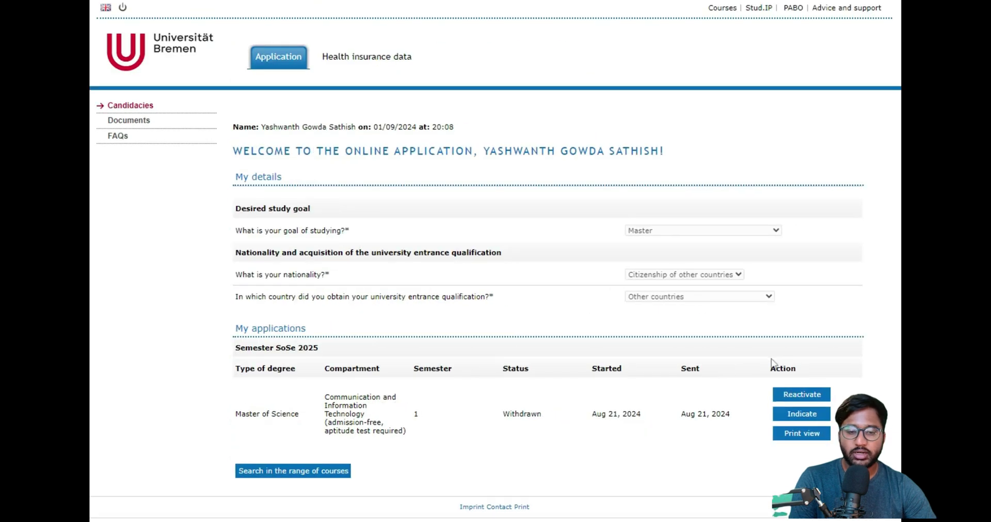
{"action": "left_click_drag", "start_coordinate": [227, 408], "coordinate": [422, 433]}
{"action": "left_click", "coordinate": [464, 459]}
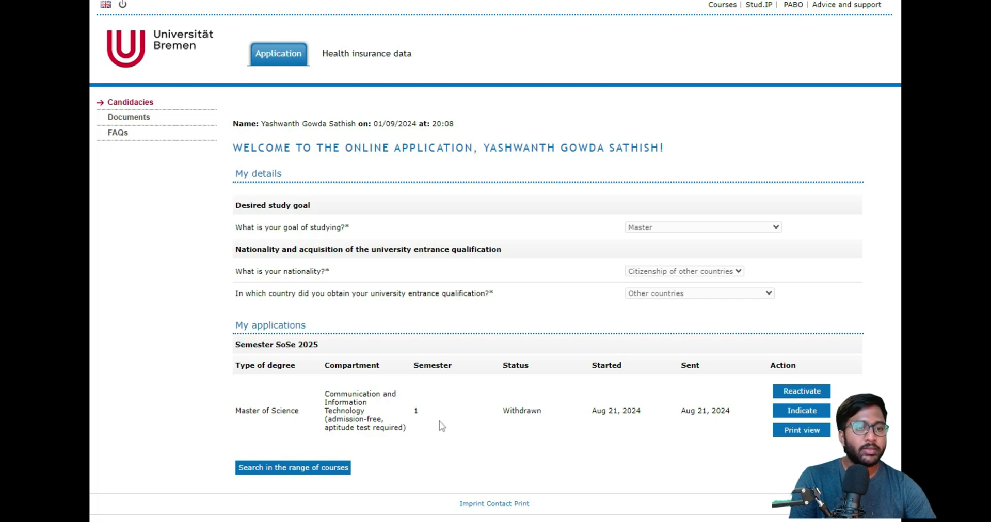
Search the range of courses for Control, Microsystems, Microelectronics, Master of Science, semester 1, Summer Term 2025, and read the hit's details
{"action": "left_click", "coordinate": [328, 468]}
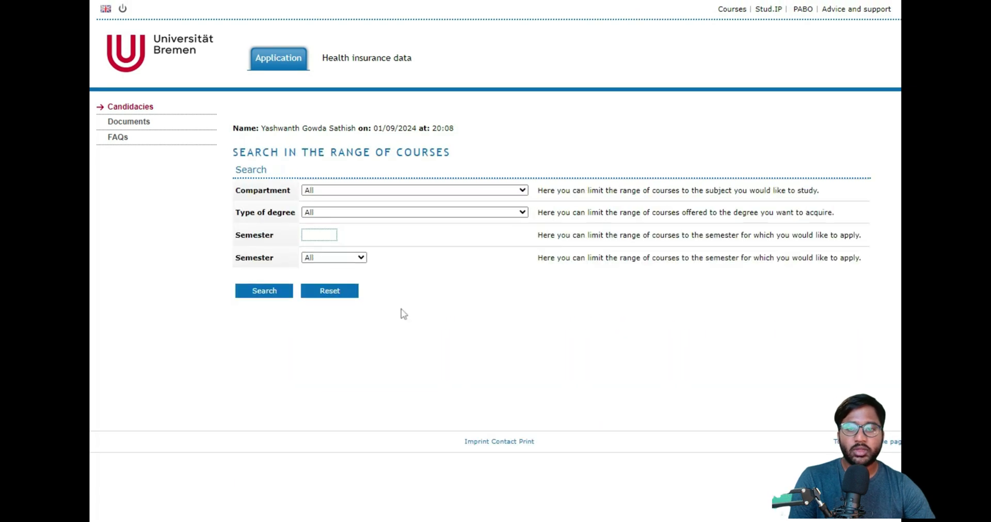
{"action": "left_click", "coordinate": [395, 191]}
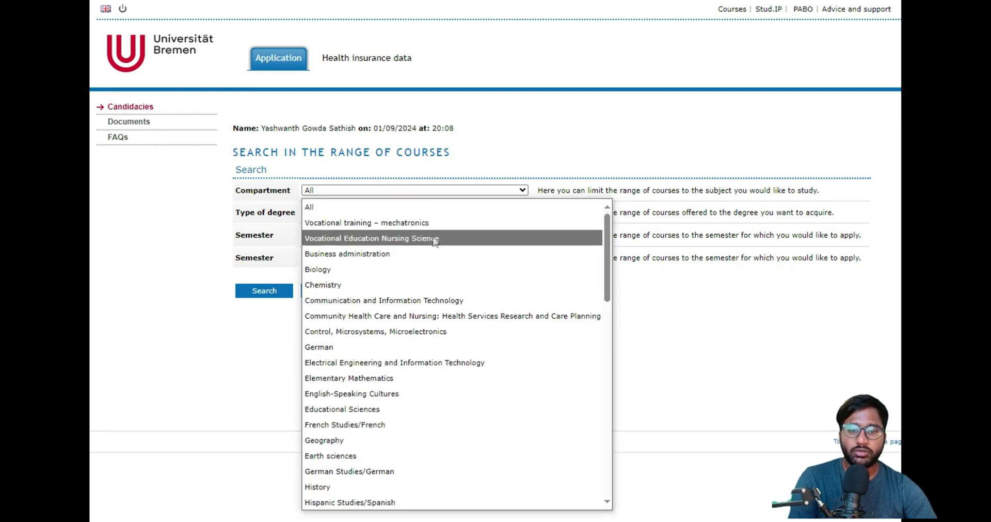
{"action": "left_click", "coordinate": [426, 339]}
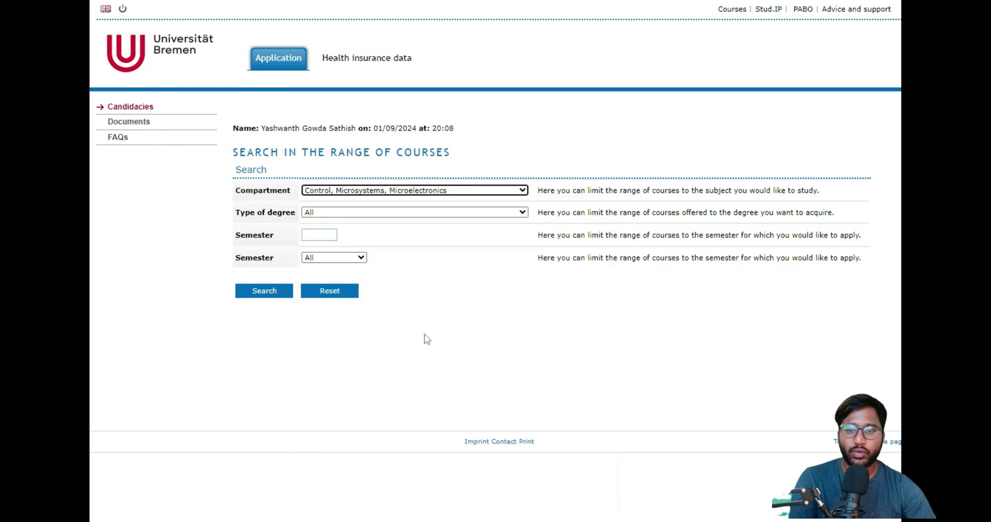
{"action": "left_click", "coordinate": [323, 213]}
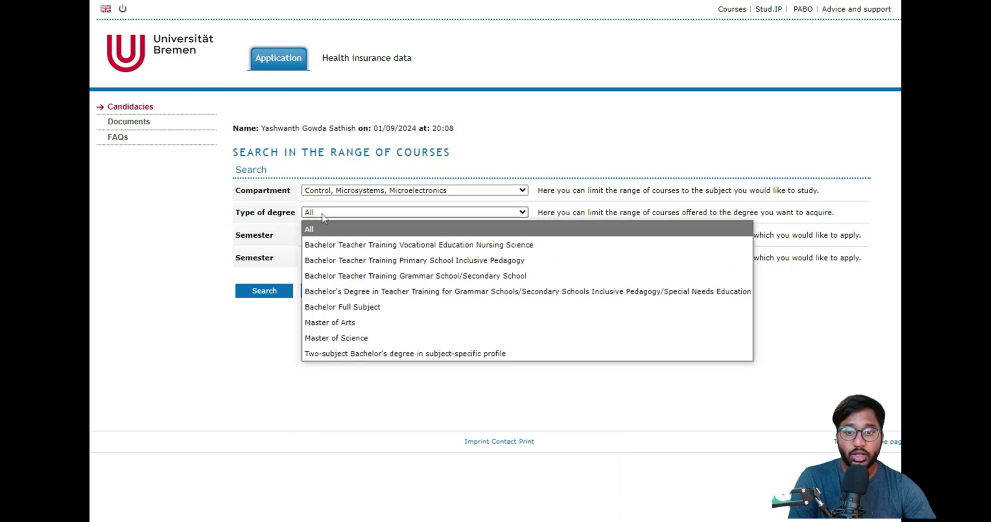
{"action": "left_click", "coordinate": [363, 338]}
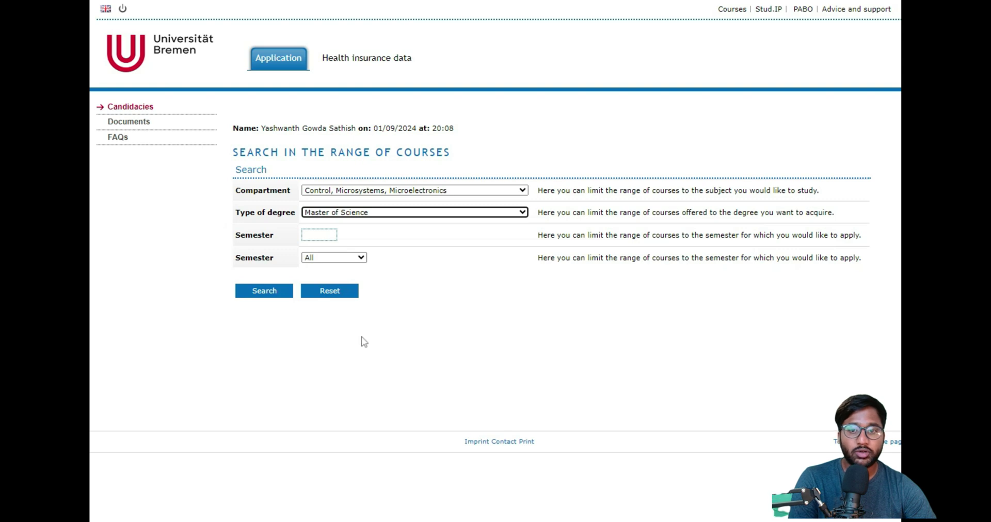
{"action": "left_click", "coordinate": [324, 235]}
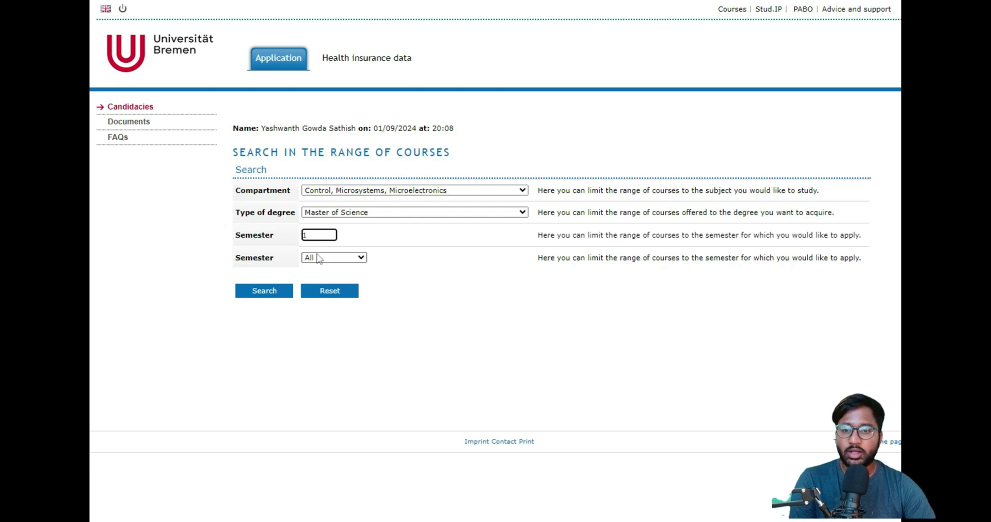
{"action": "left_click", "coordinate": [317, 259]}
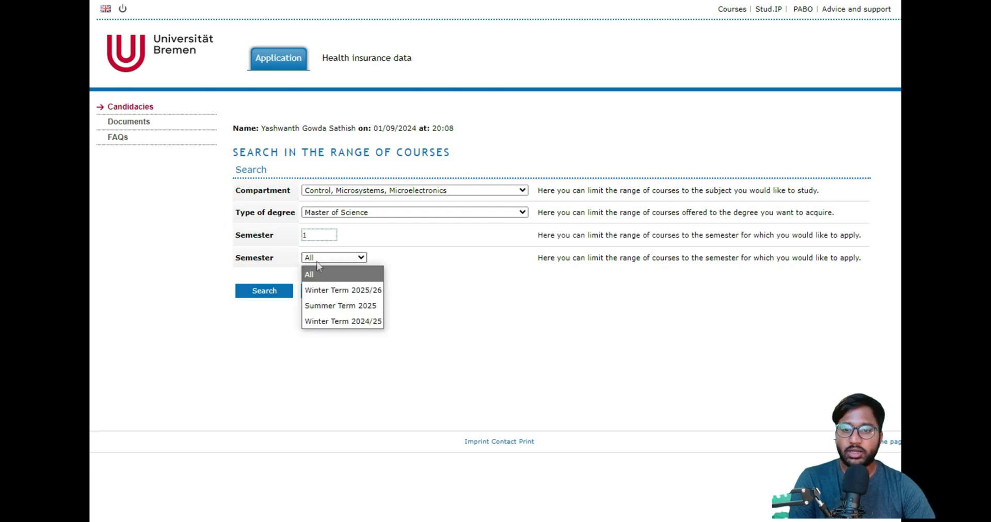
{"action": "left_click", "coordinate": [325, 303]}
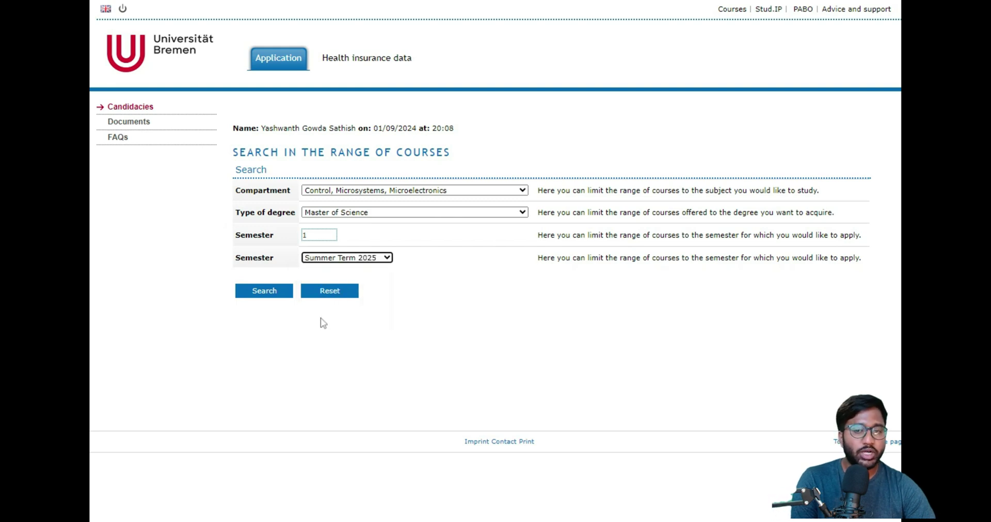
{"action": "left_click", "coordinate": [289, 293]}
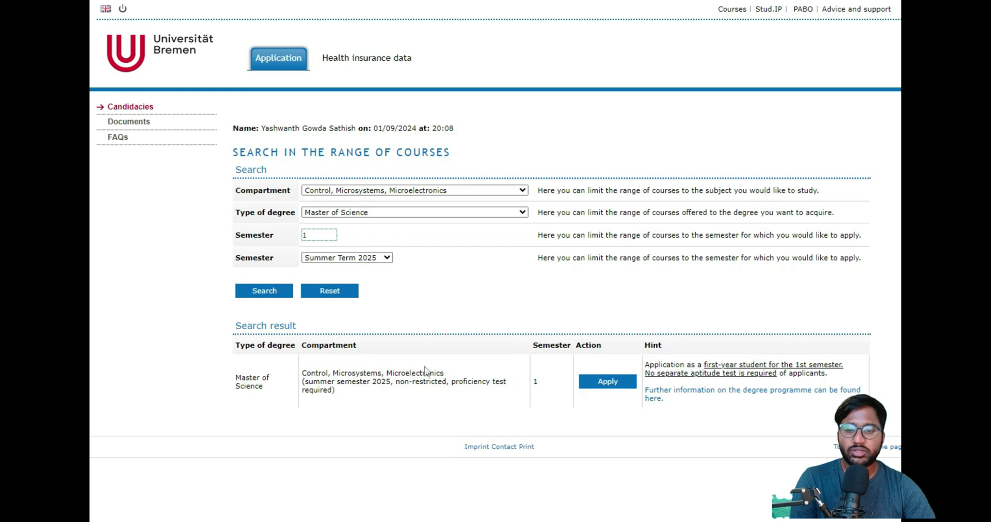
{"action": "left_click_drag", "start_coordinate": [235, 376], "coordinate": [432, 393]}
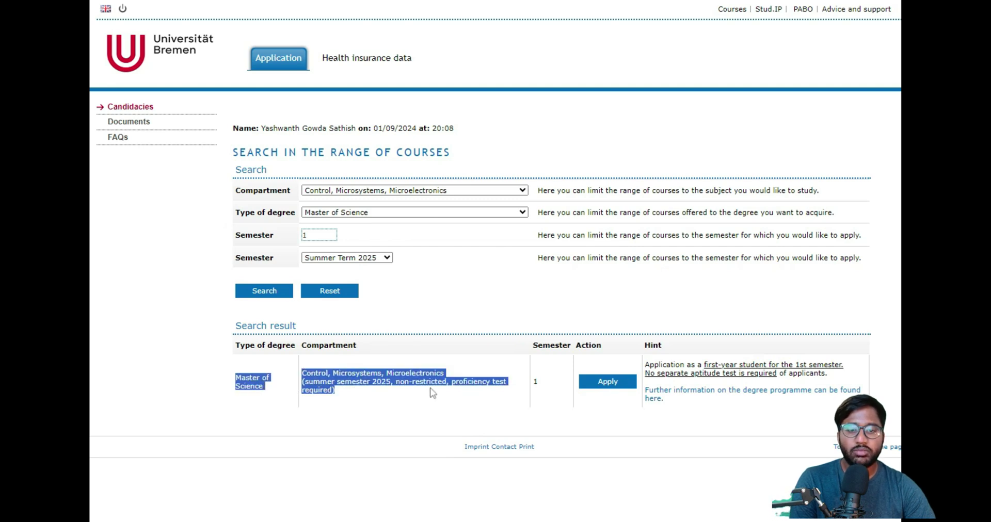
{"action": "left_click", "coordinate": [472, 393]}
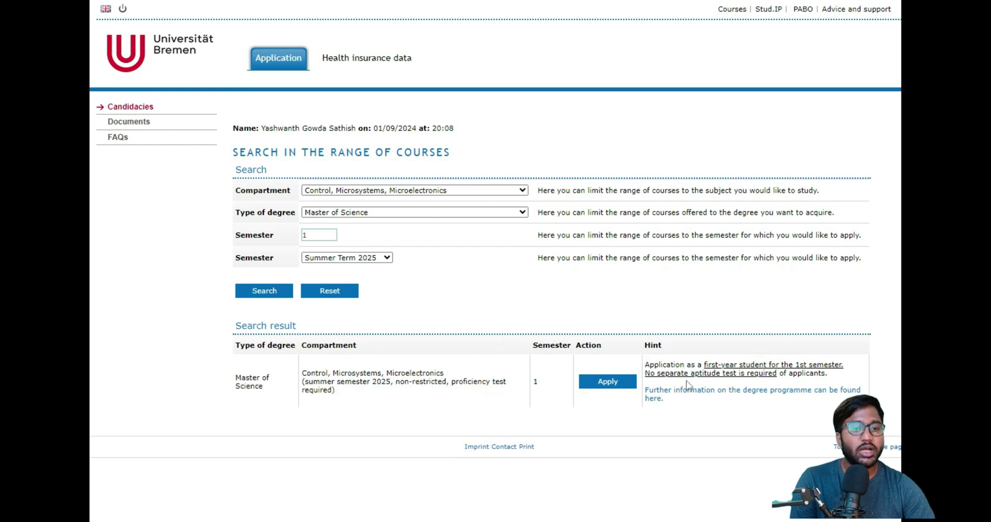
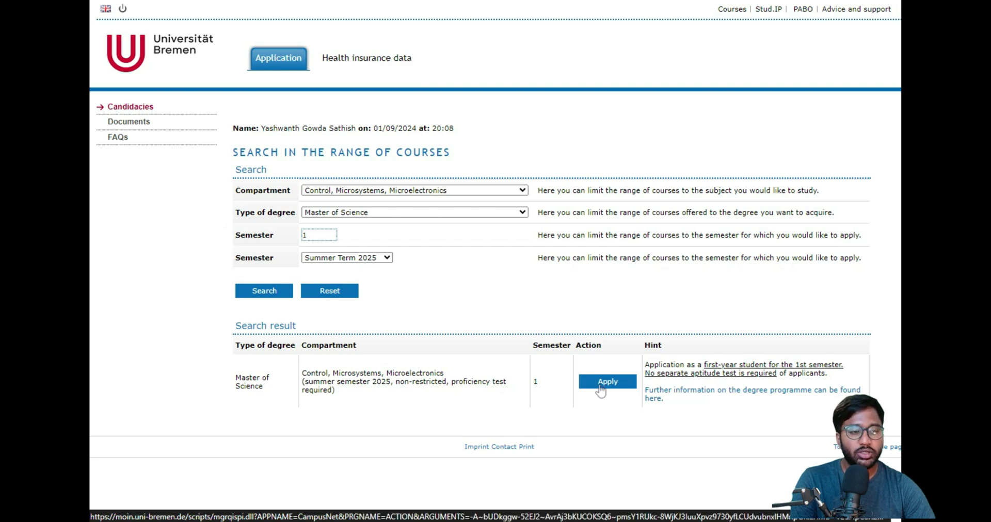
Repeat the course search for Winter Term 2025/26 and read the message above the offers
{"action": "left_click", "coordinate": [342, 258]}
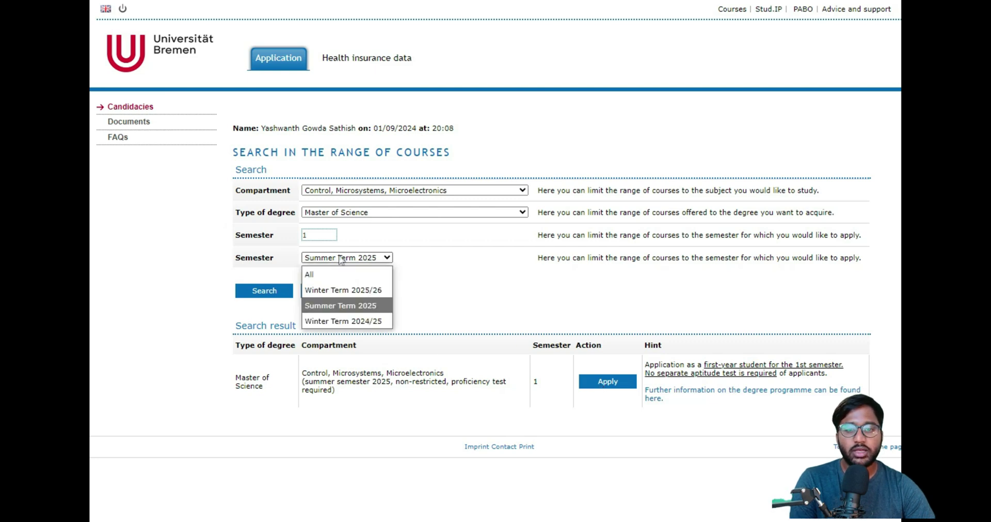
{"action": "left_click", "coordinate": [336, 292]}
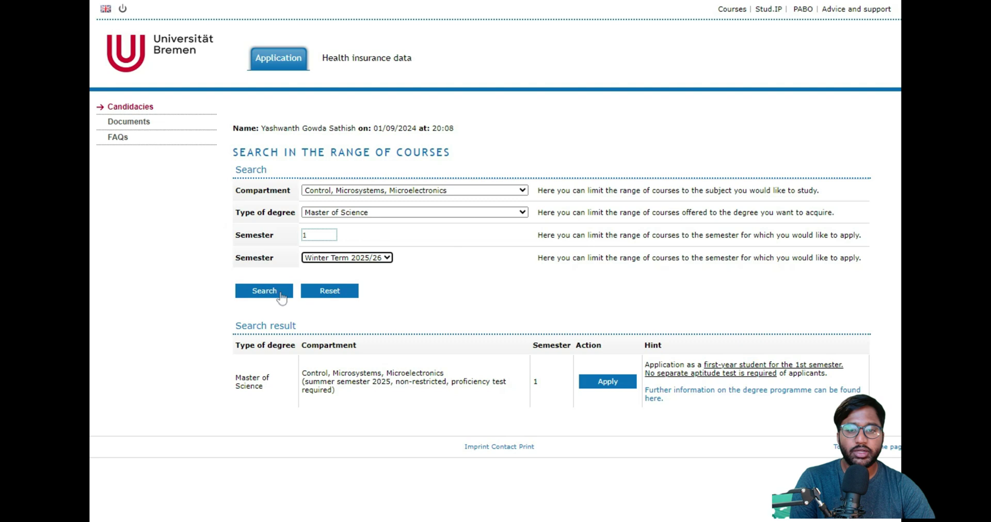
{"action": "left_click", "coordinate": [281, 294]}
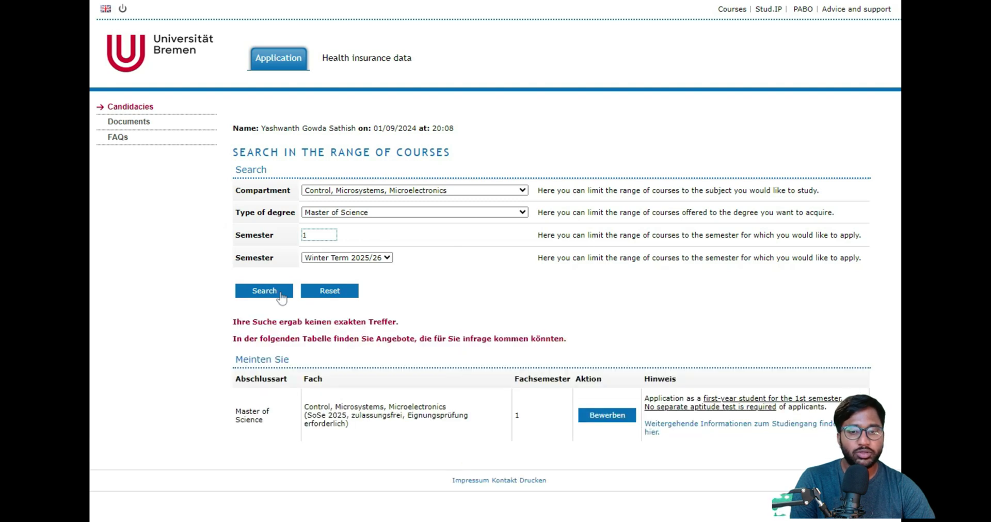
{"action": "left_click_drag", "start_coordinate": [237, 327], "coordinate": [578, 352]}
{"action": "left_click", "coordinate": [578, 351]}
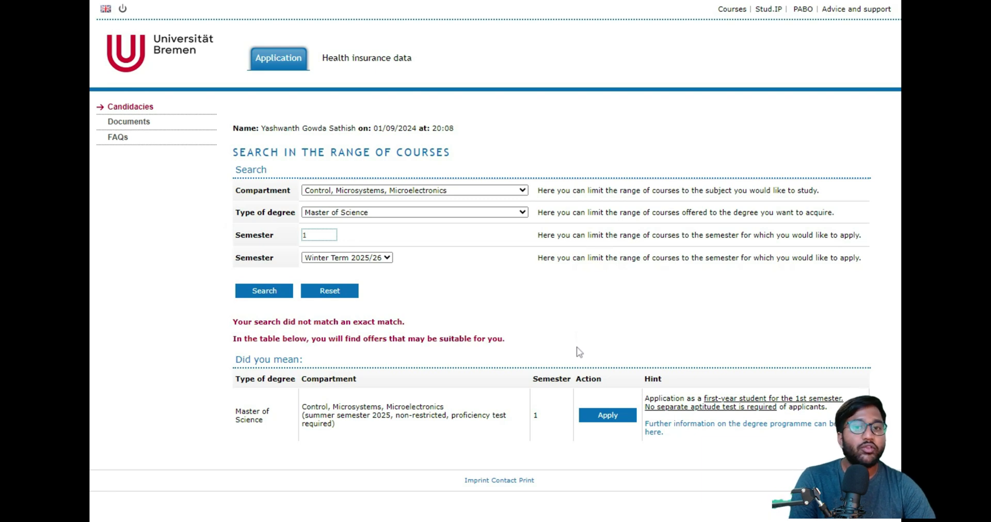
Search again for Summer Term 2025, start the application for Control, Microsystems, Microelectronics, and look through its overview of sections
{"action": "left_click", "coordinate": [331, 259]}
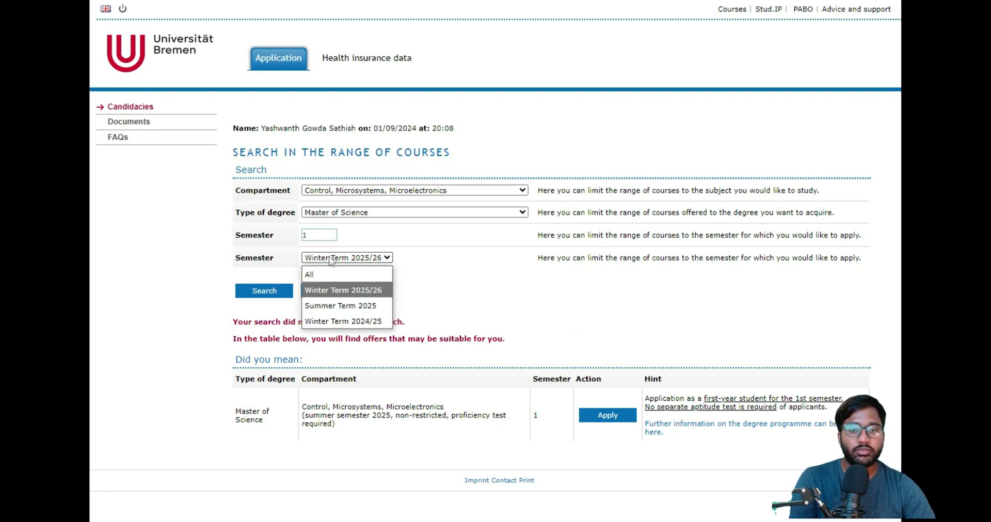
{"action": "left_click", "coordinate": [342, 305]}
{"action": "left_click", "coordinate": [261, 292]}
{"action": "left_click", "coordinate": [606, 383]}
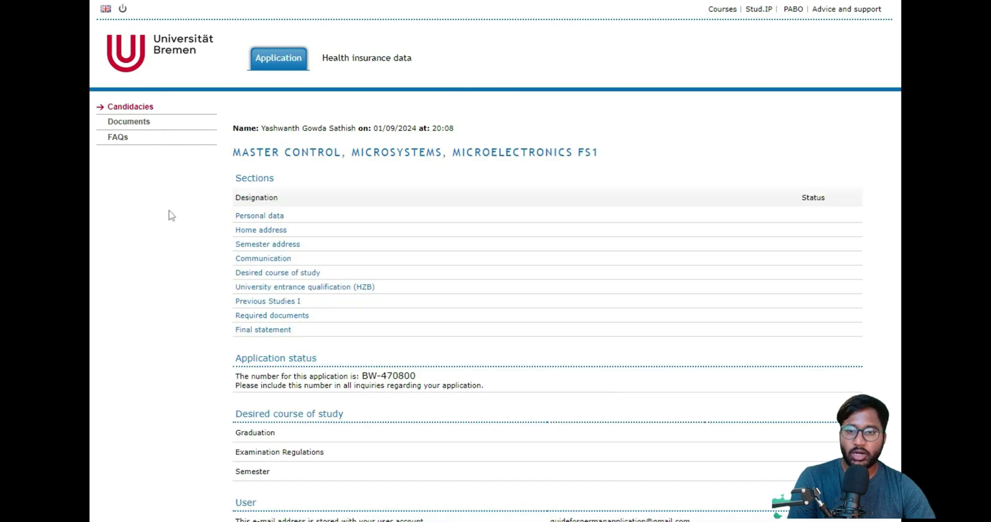
{"action": "scroll", "coordinate": [171, 216], "scroll_direction": "down", "scroll_amount": 3}
{"action": "scroll", "coordinate": [171, 215], "scroll_direction": "up", "scroll_amount": 3}
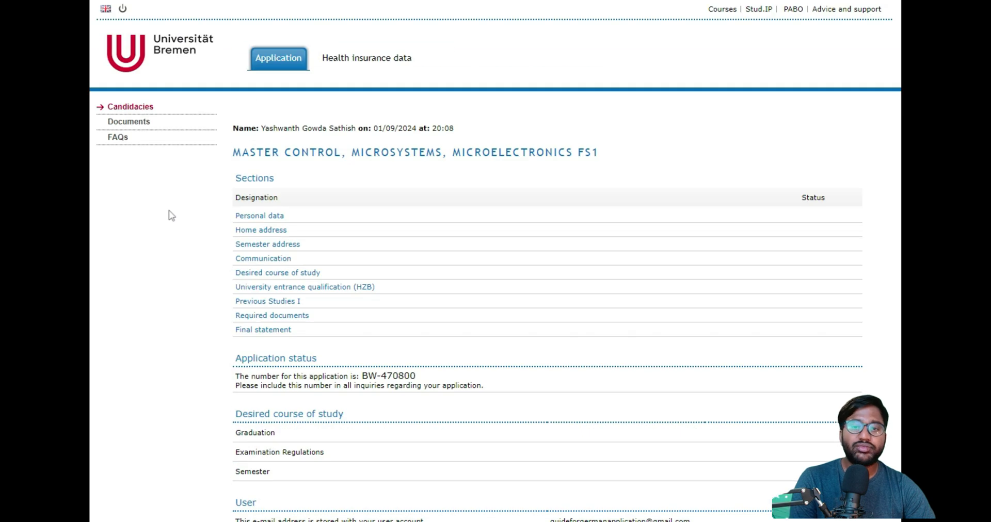
{"action": "scroll", "coordinate": [342, 206], "scroll_direction": "down", "scroll_amount": 3}
{"action": "scroll", "coordinate": [338, 261], "scroll_direction": "up", "scroll_amount": 3}
{"action": "scroll", "coordinate": [358, 256], "scroll_direction": "down", "scroll_amount": 3}
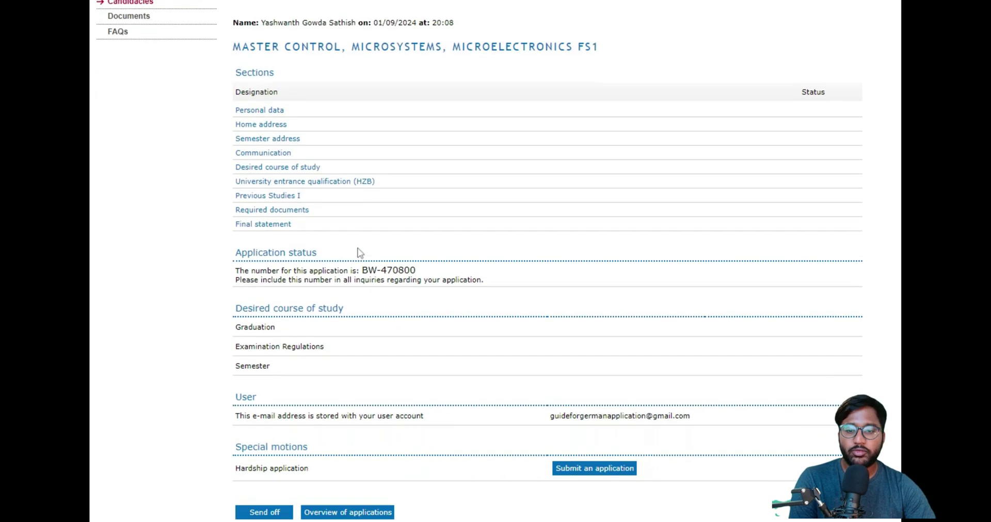
{"action": "scroll", "coordinate": [358, 253], "scroll_direction": "up", "scroll_amount": 3}
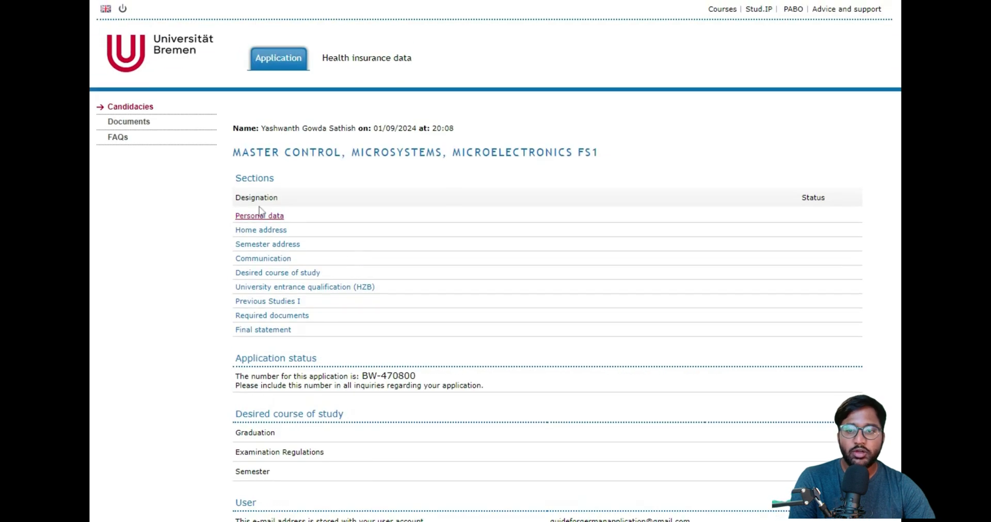
Open the Personal data section, check the prefilled personal details and home address, and continue to the Semester address
{"action": "left_click", "coordinate": [246, 217]}
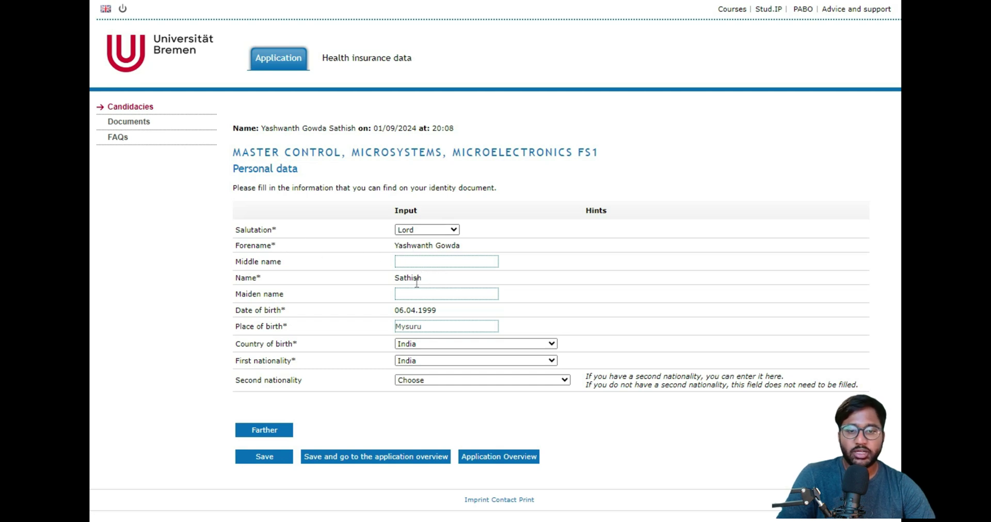
{"action": "left_click_drag", "start_coordinate": [437, 310], "coordinate": [393, 312]}
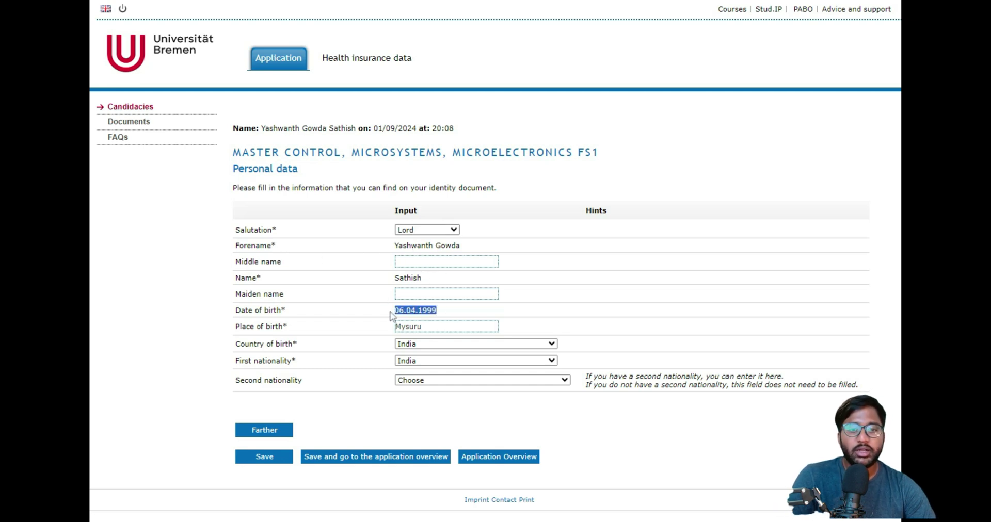
{"action": "double_click", "coordinate": [415, 328]}
{"action": "left_click", "coordinate": [474, 344]}
{"action": "left_click", "coordinate": [451, 423]}
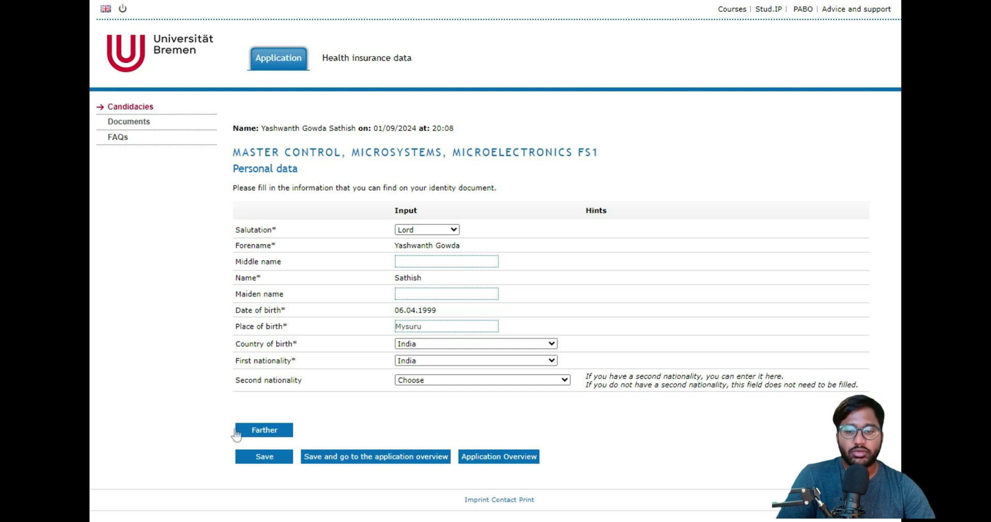
{"action": "left_click", "coordinate": [264, 431]}
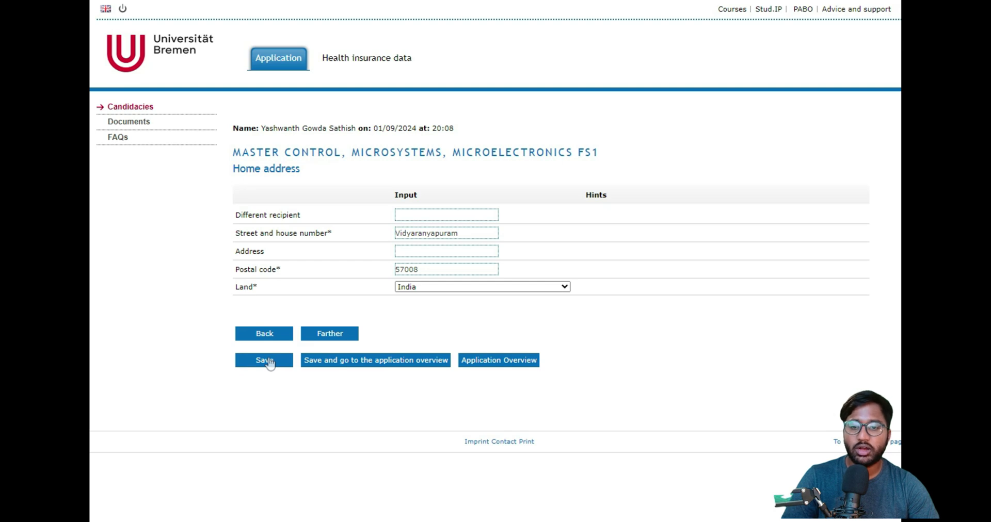
{"action": "left_click", "coordinate": [323, 339]}
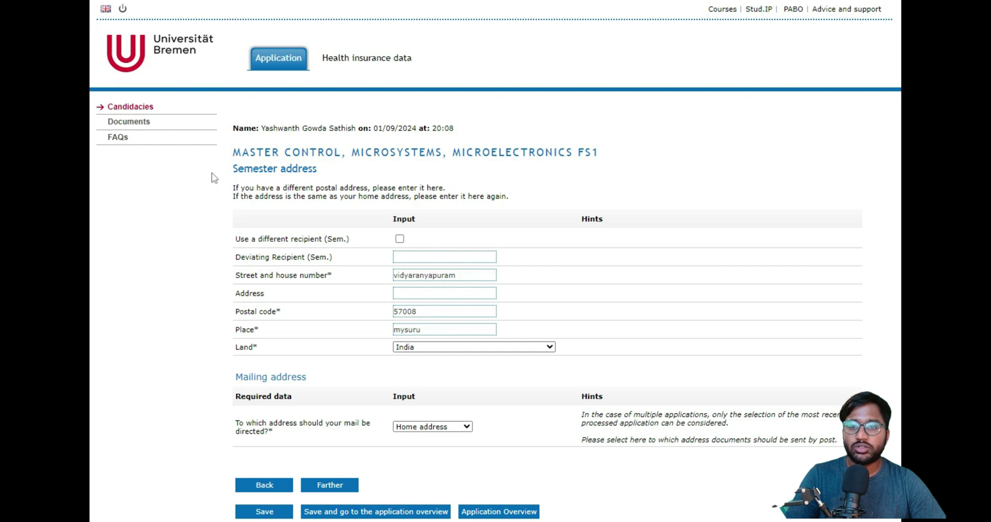
Read the Semester address instructions, check the prefilled address and mailing choice, and continue to the Communication section
{"action": "left_click_drag", "start_coordinate": [231, 186], "coordinate": [231, 88]}
{"action": "left_click", "coordinate": [364, 203]}
{"action": "left_click", "coordinate": [227, 221]}
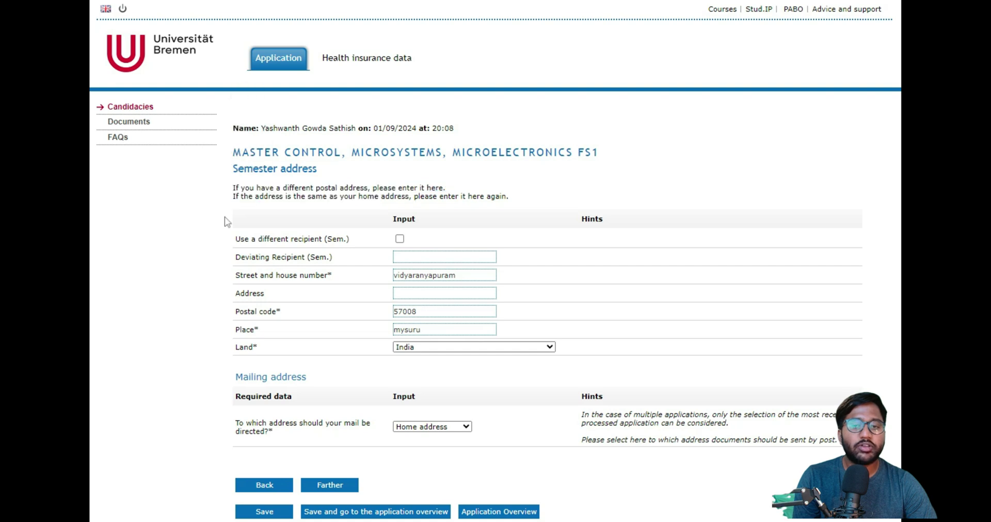
{"action": "scroll", "coordinate": [227, 221], "scroll_direction": "down", "scroll_amount": 1}
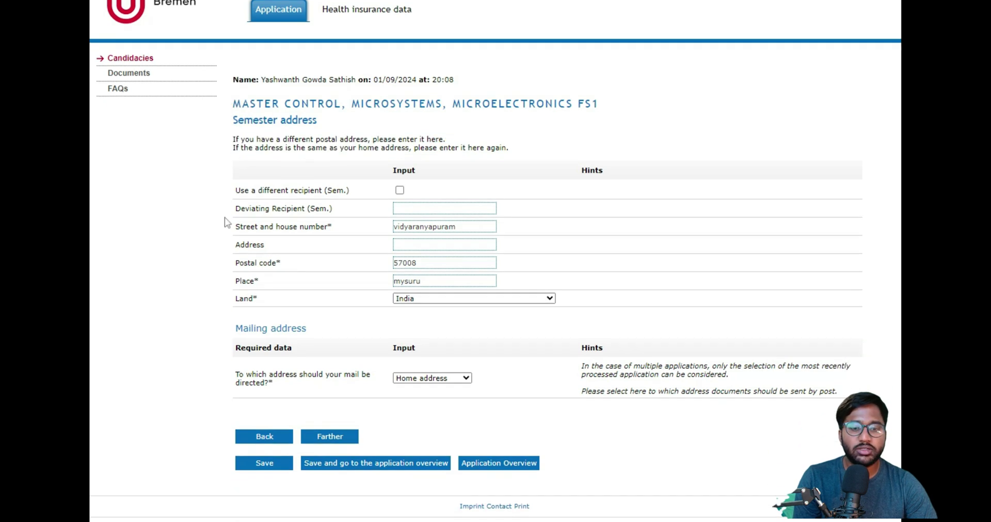
{"action": "left_click", "coordinate": [336, 437]}
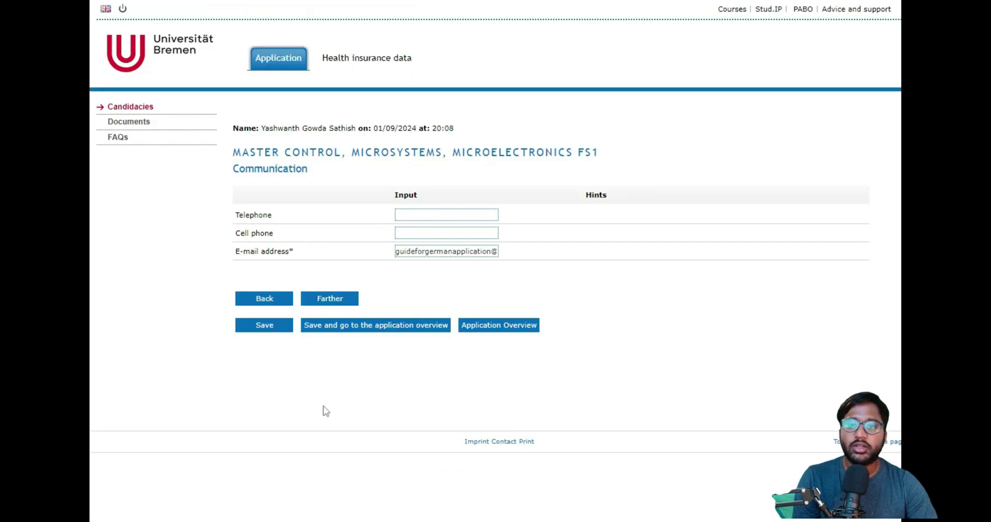
Check the required e-mail address in the Communication section and continue to the desired course of study
{"action": "left_click_drag", "start_coordinate": [299, 252], "coordinate": [236, 250]}
{"action": "left_click", "coordinate": [295, 259]}
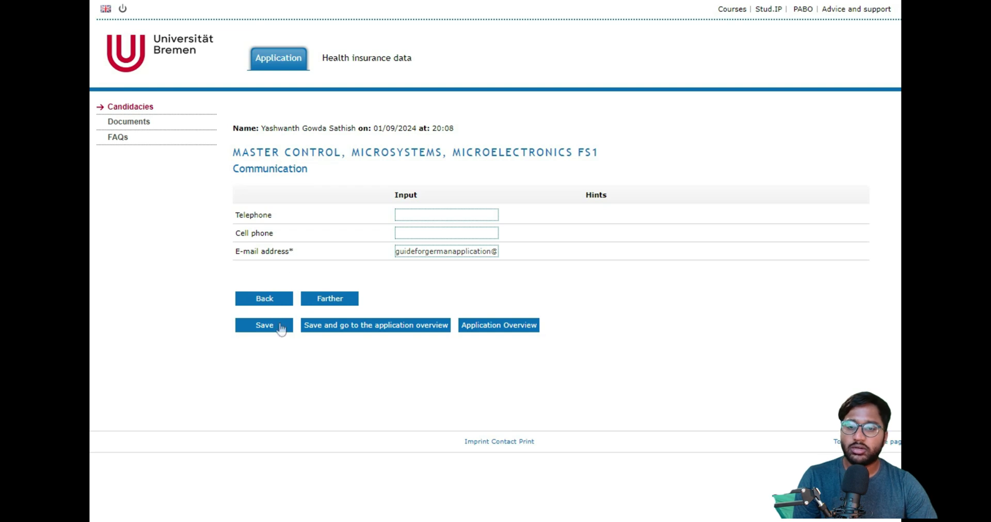
{"action": "left_click", "coordinate": [350, 300]}
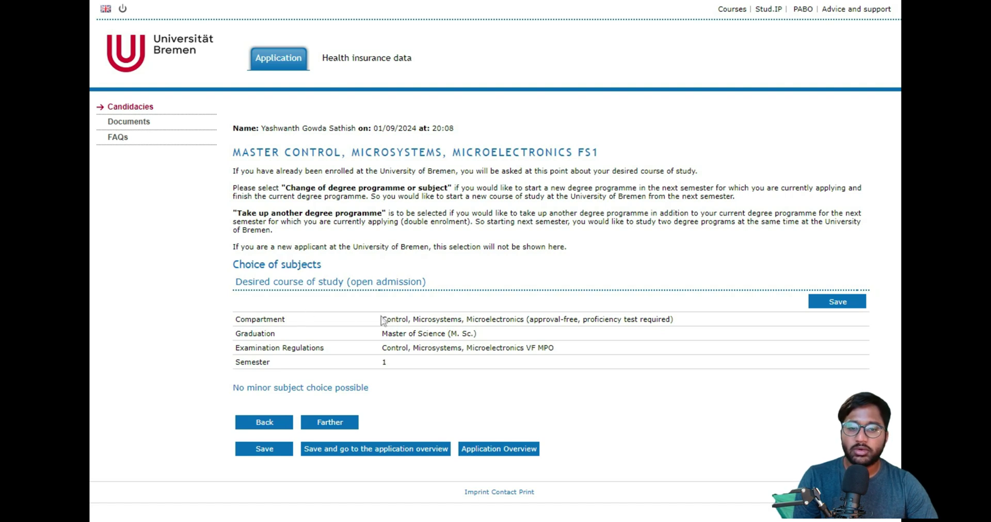
Review the compartment, minor subject note and examination regulations under Choice of subjects
{"action": "left_click_drag", "start_coordinate": [401, 320], "coordinate": [658, 321]}
{"action": "left_click", "coordinate": [667, 361]}
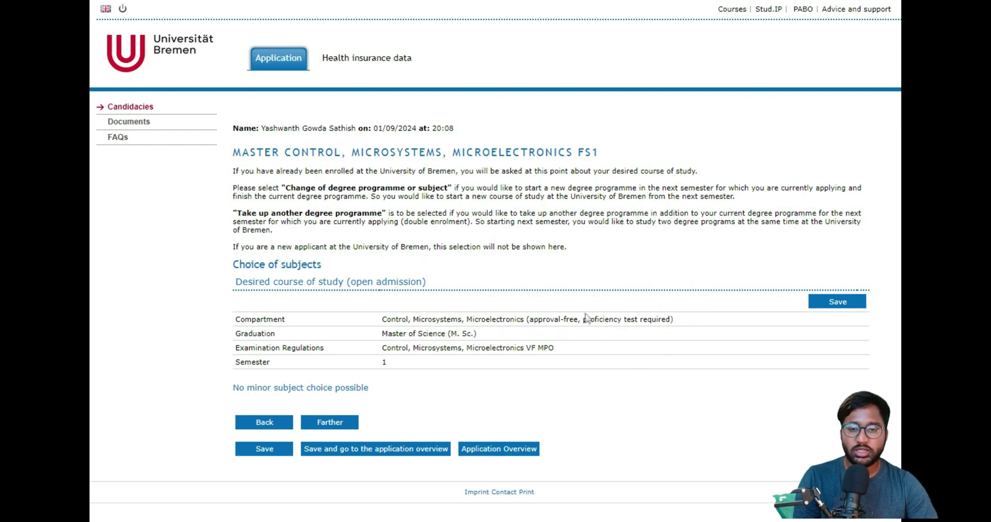
{"action": "left_click_drag", "start_coordinate": [245, 387], "coordinate": [353, 399]}
{"action": "left_click", "coordinate": [440, 393]}
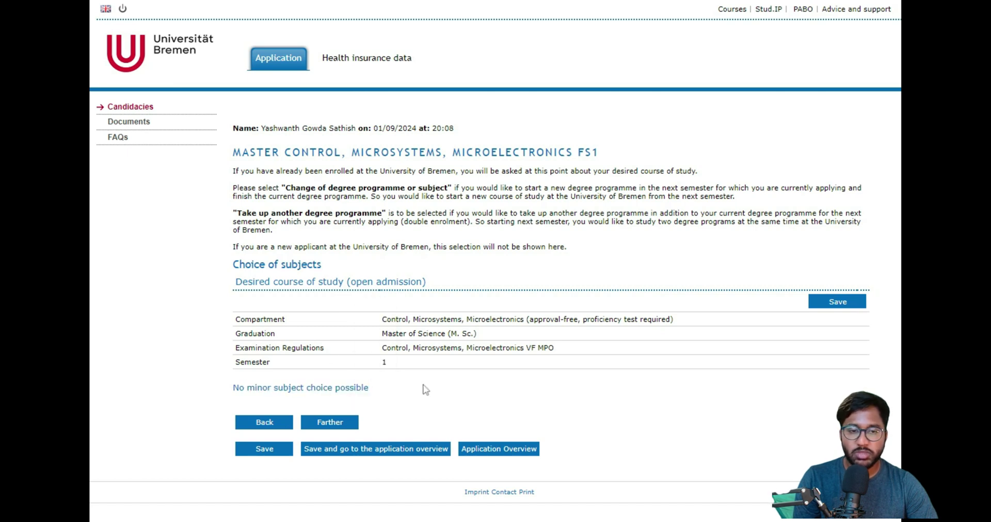
{"action": "left_click_drag", "start_coordinate": [253, 354], "coordinate": [316, 356]}
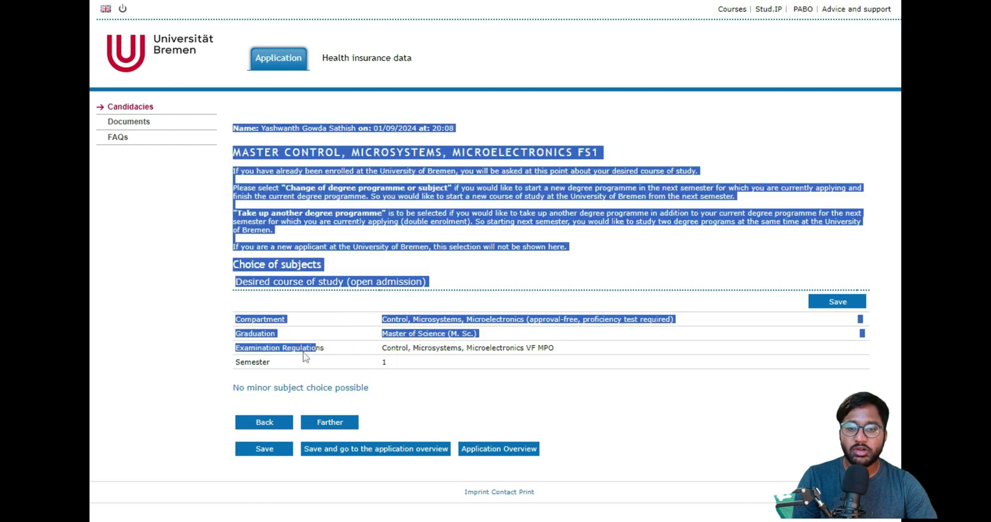
{"action": "left_click_drag", "start_coordinate": [391, 348], "coordinate": [522, 350]}
{"action": "left_click", "coordinate": [546, 387]}
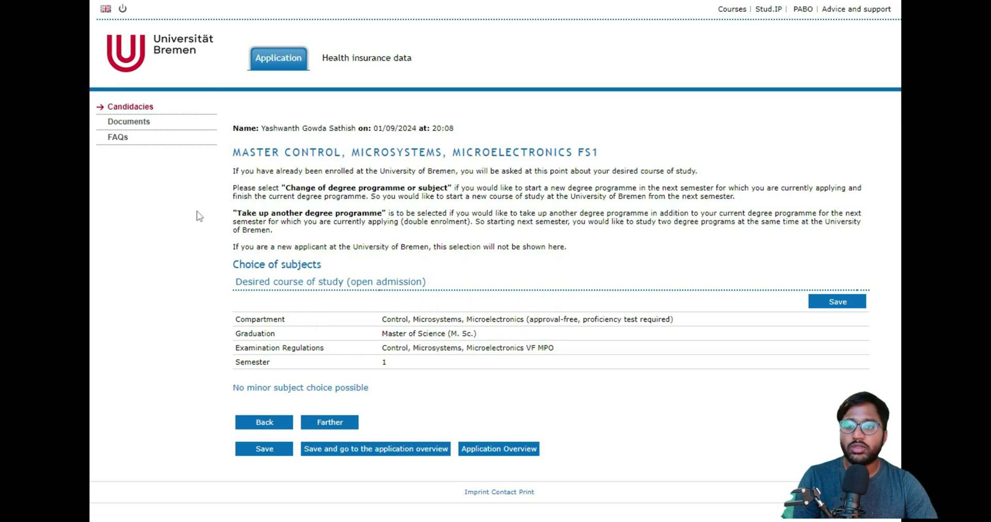
Read the instructions on changing the degree programme or subject and continue to the Master's admission section
{"action": "left_click_drag", "start_coordinate": [290, 189], "coordinate": [455, 188]}
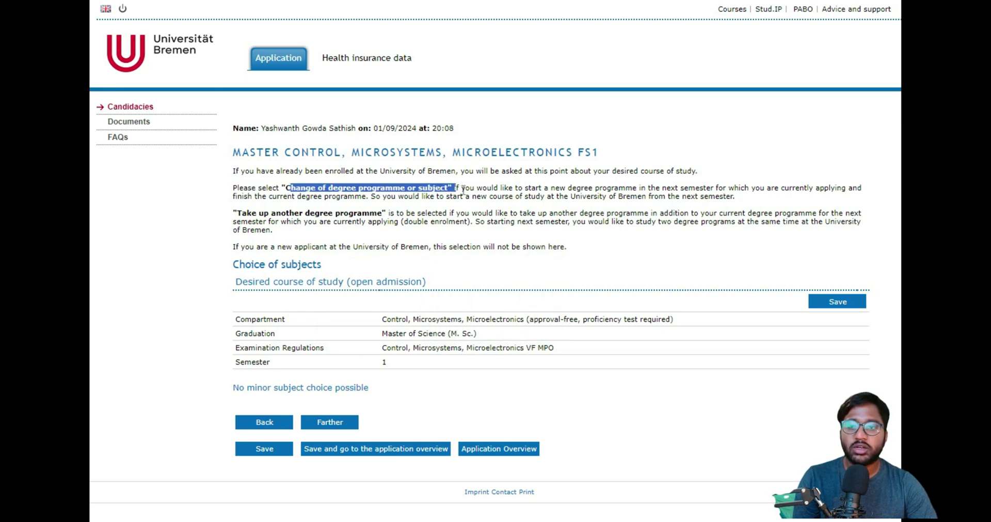
{"action": "left_click_drag", "start_coordinate": [237, 189], "coordinate": [738, 198]}
{"action": "left_click", "coordinate": [739, 197]}
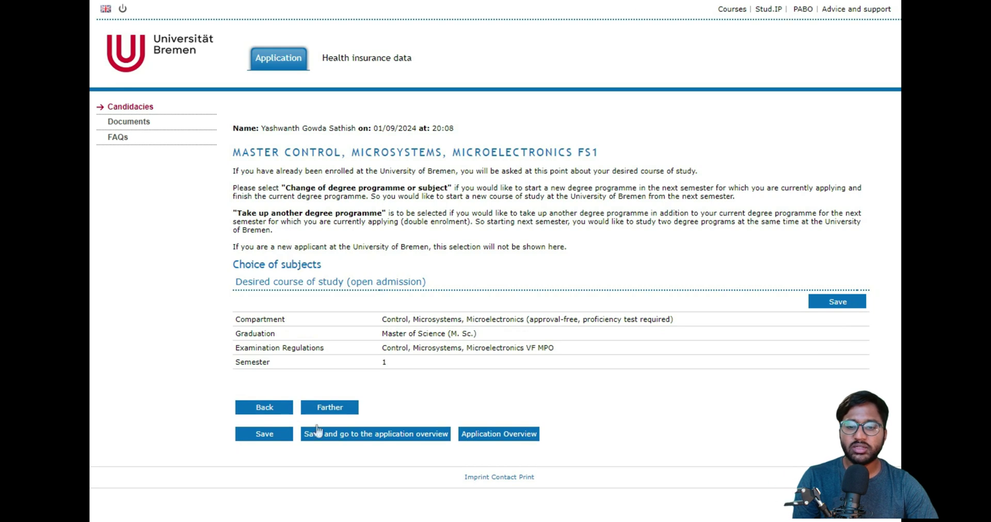
{"action": "left_click", "coordinate": [348, 412]}
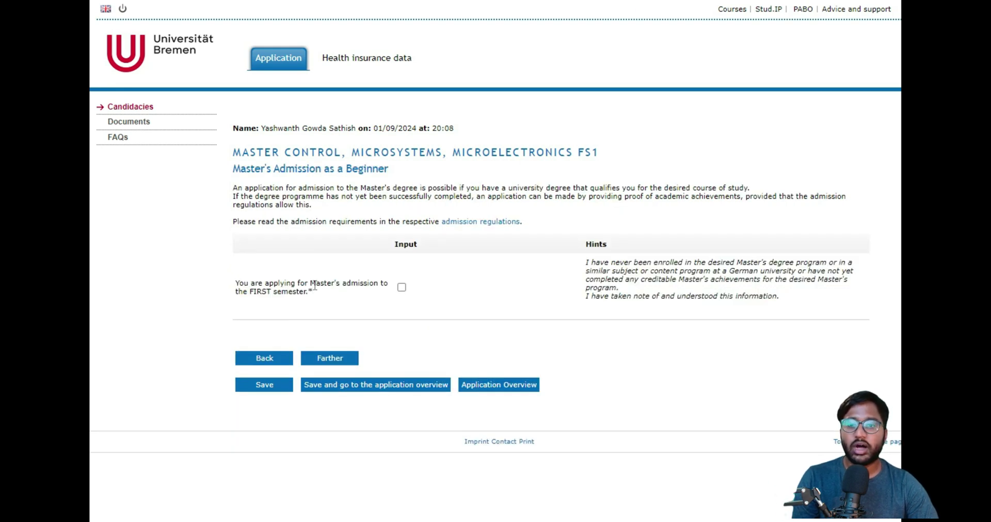
Confirm that the application is for Master's admission to the first semester and continue to the university entrance qualification
{"action": "triple_click", "coordinate": [333, 290]}
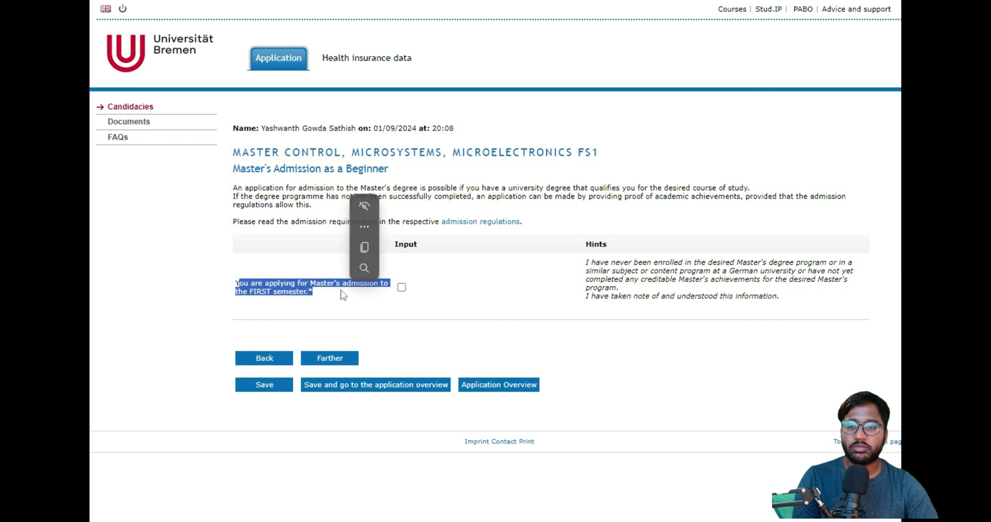
{"action": "left_click", "coordinate": [343, 292]}
{"action": "left_click", "coordinate": [401, 287]}
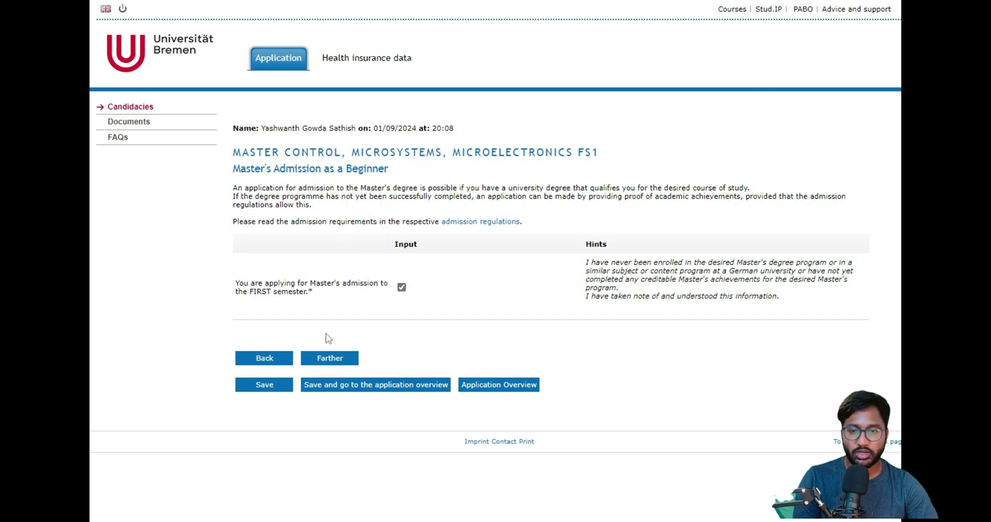
{"action": "left_click", "coordinate": [323, 362]}
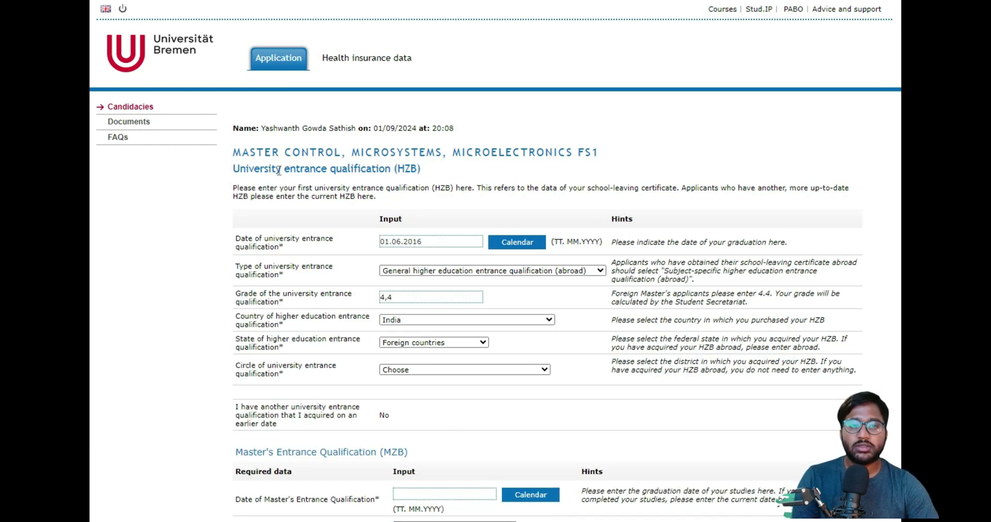
Review the university entrance qualification (HZB) and Master's entrance qualification (MZB) sections, and check the prefilled HZB date
{"action": "left_click_drag", "start_coordinate": [421, 173], "coordinate": [230, 176]}
{"action": "scroll", "coordinate": [230, 176], "scroll_direction": "down", "scroll_amount": 2}
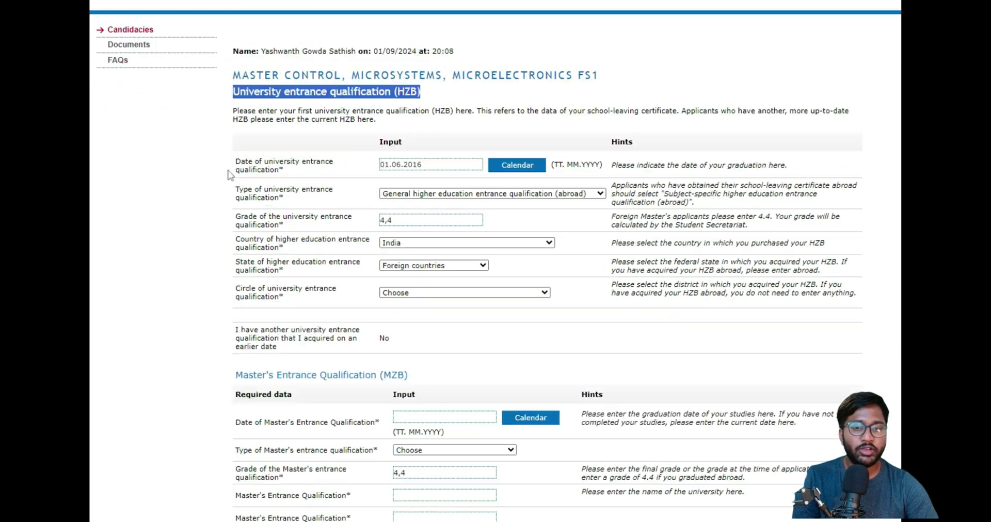
{"action": "scroll", "coordinate": [230, 175], "scroll_direction": "down", "scroll_amount": 3}
{"action": "left_click_drag", "start_coordinate": [418, 265], "coordinate": [230, 260]}
{"action": "scroll", "coordinate": [222, 211], "scroll_direction": "up", "scroll_amount": 4}
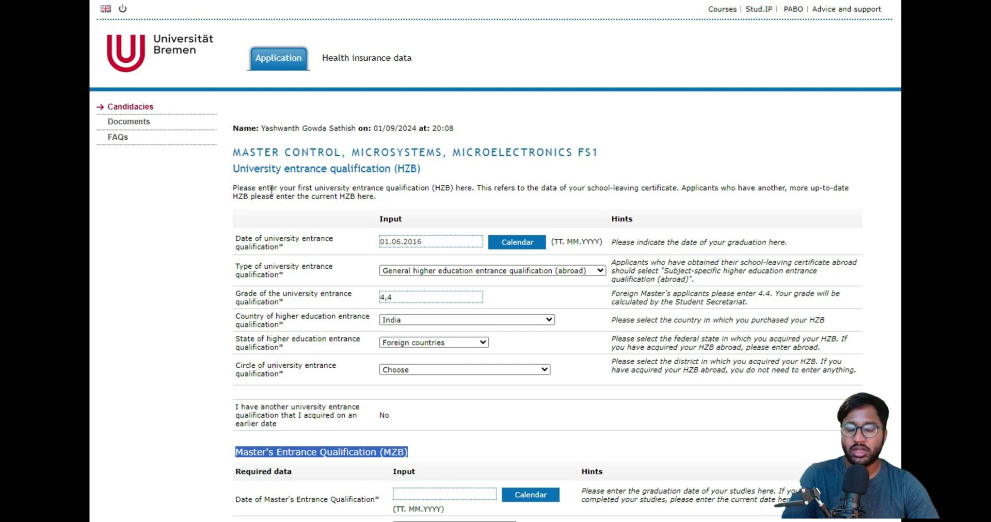
{"action": "left_click_drag", "start_coordinate": [444, 245], "coordinate": [348, 232]}
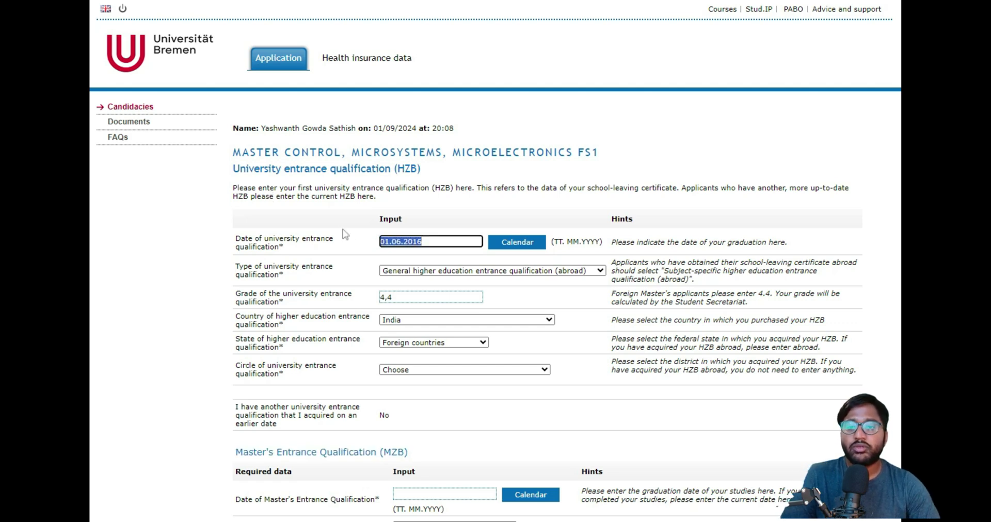
{"action": "left_click", "coordinate": [210, 235]}
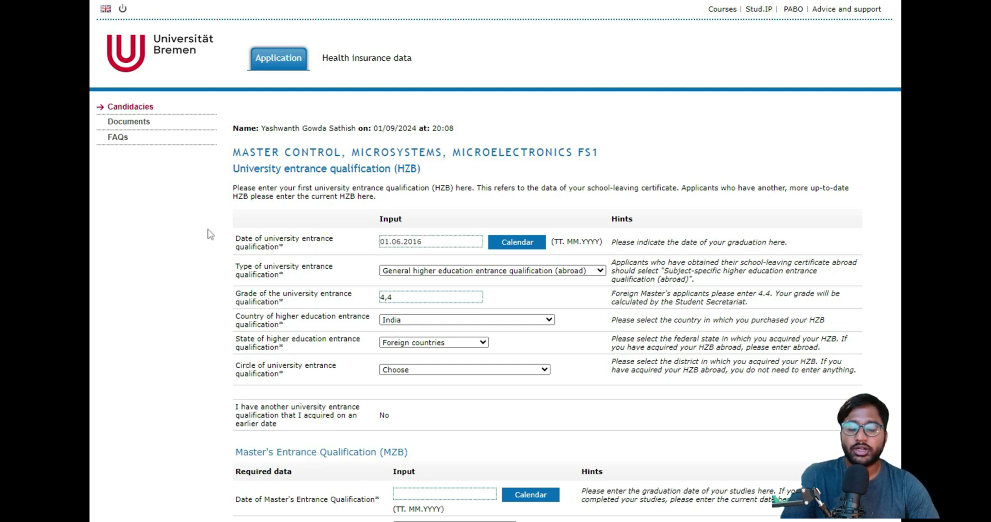